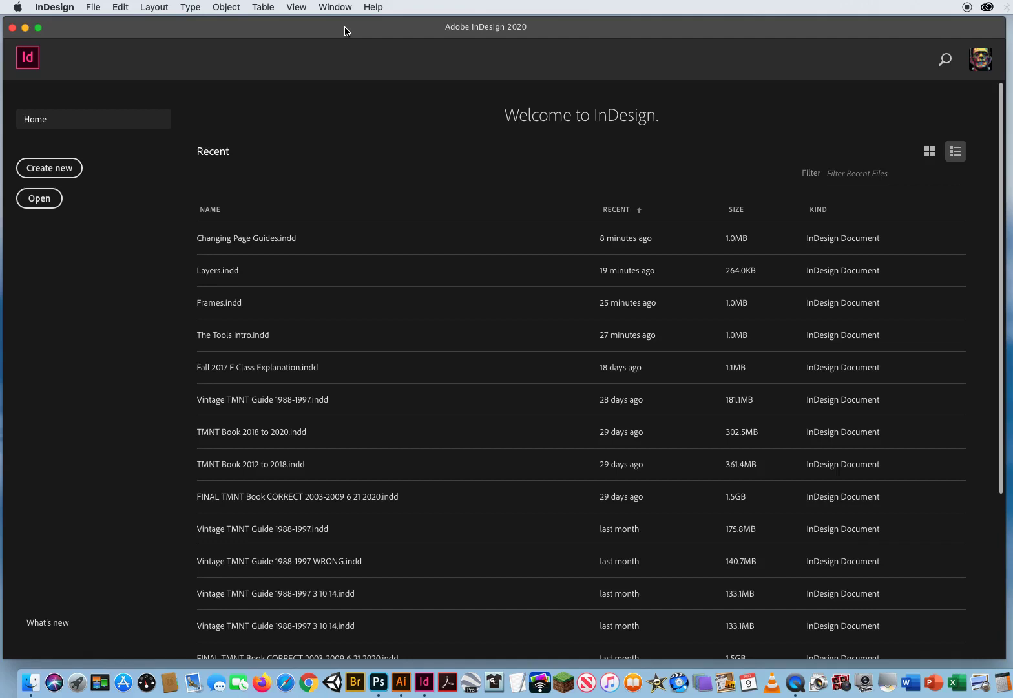
Step: From File > Open, browse to ID CH.2 - Concepts > 4 Managing Guides and select 1 Guides Across Spreads.indd
{"action": "left_click", "coordinate": [96, 7]}
{"action": "left_click", "coordinate": [104, 34]}
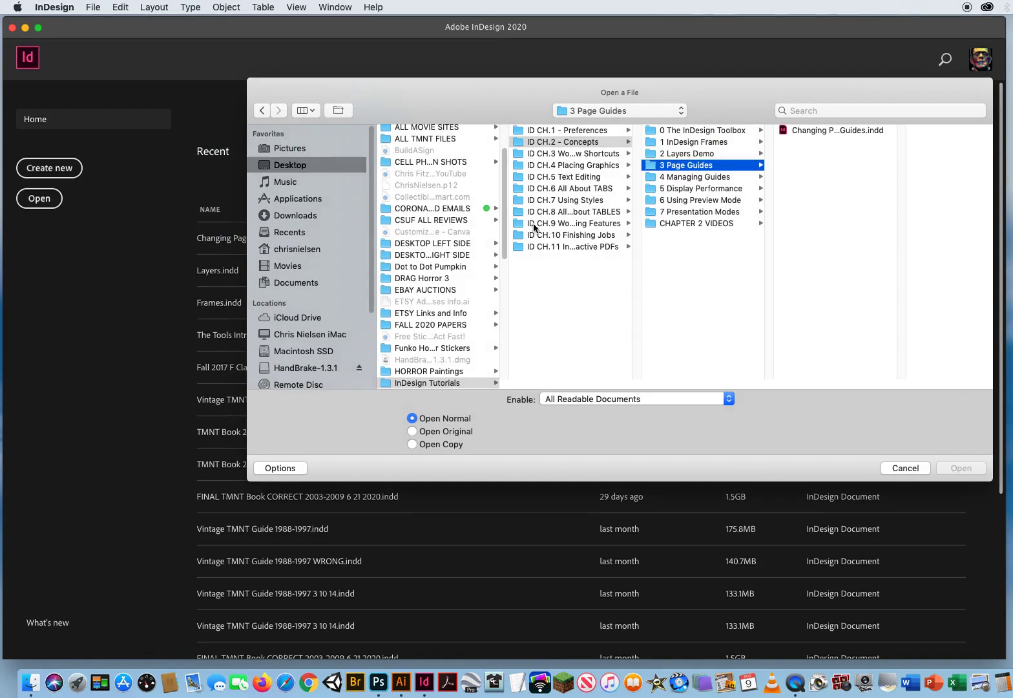
{"action": "left_click", "coordinate": [566, 142]}
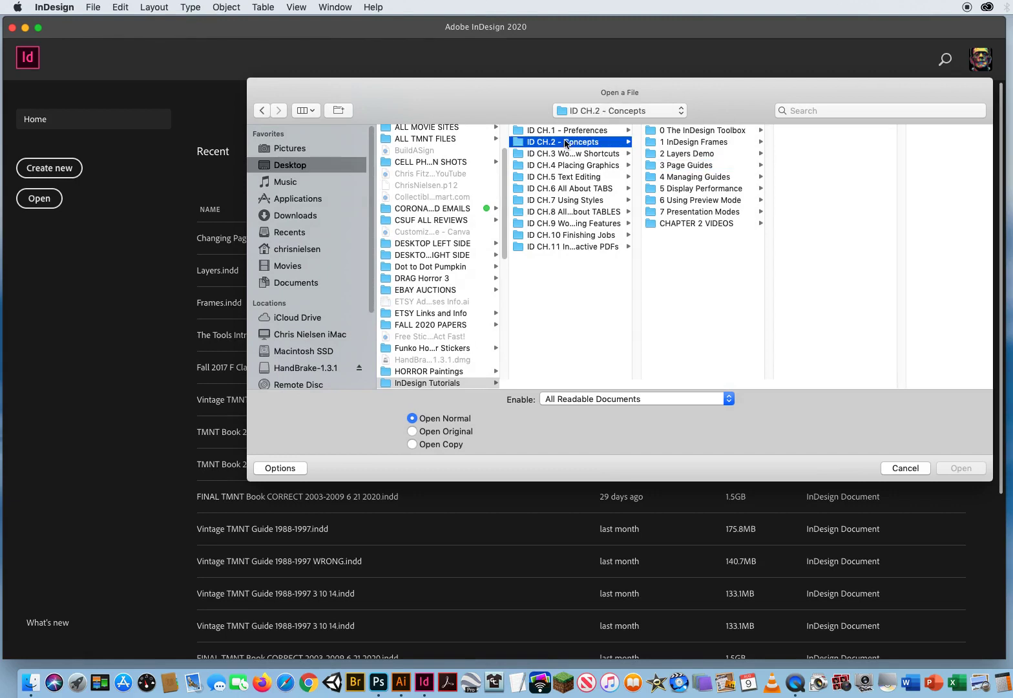
{"action": "left_click", "coordinate": [676, 177]}
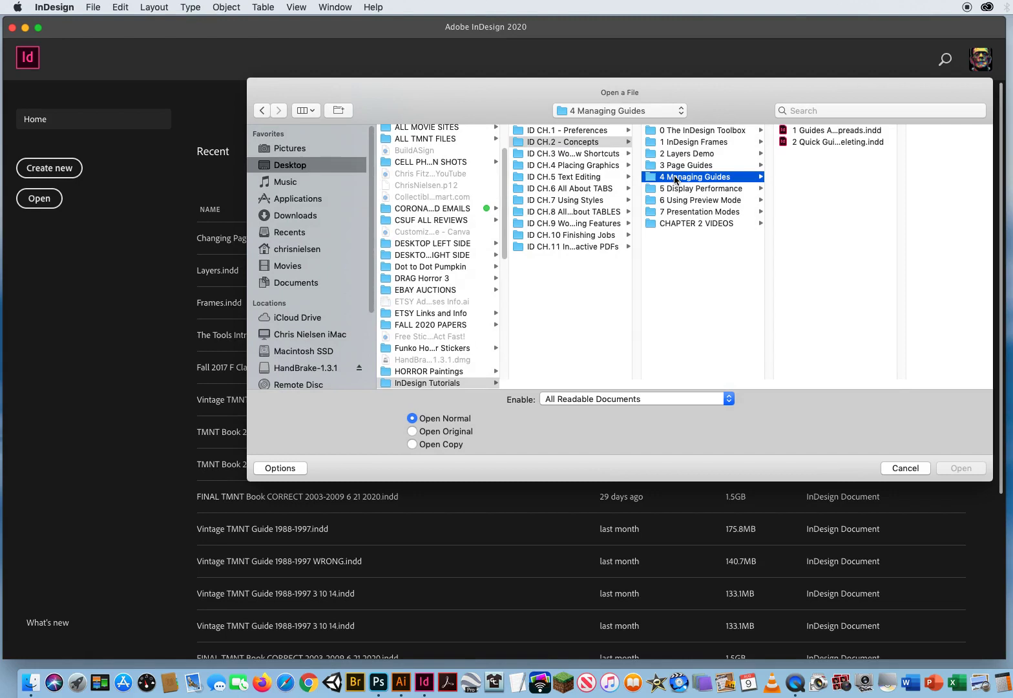
{"action": "left_click", "coordinate": [801, 132]}
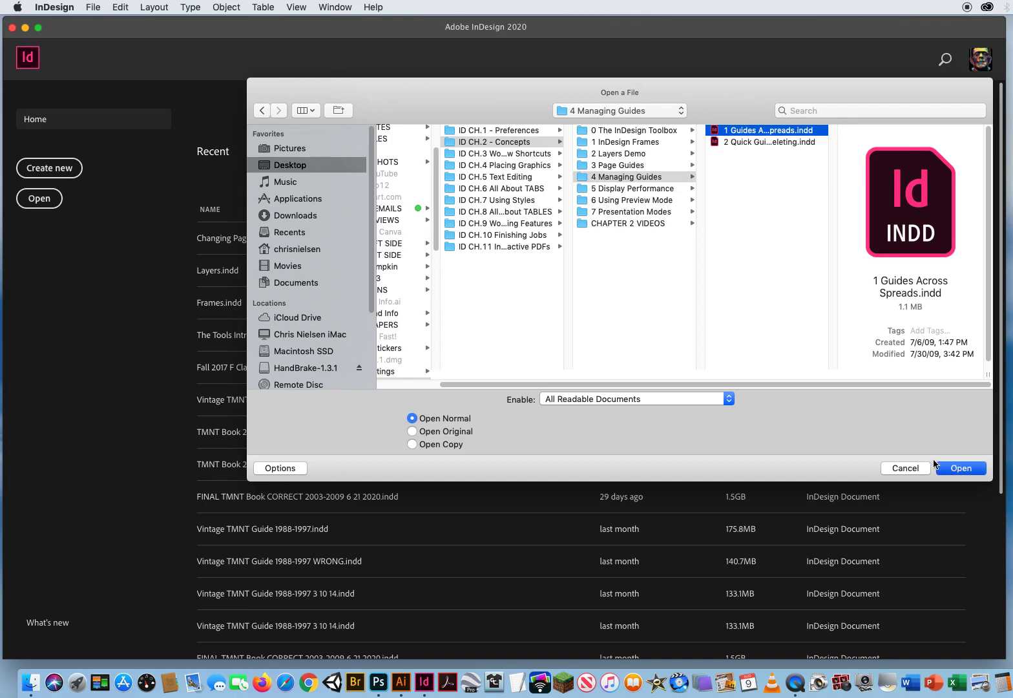
Step: Open 1 Guides Across Spreads.indd, select each placeholder frame on spread 2–3 in turn, then deselect
{"action": "key", "text": "Return"}
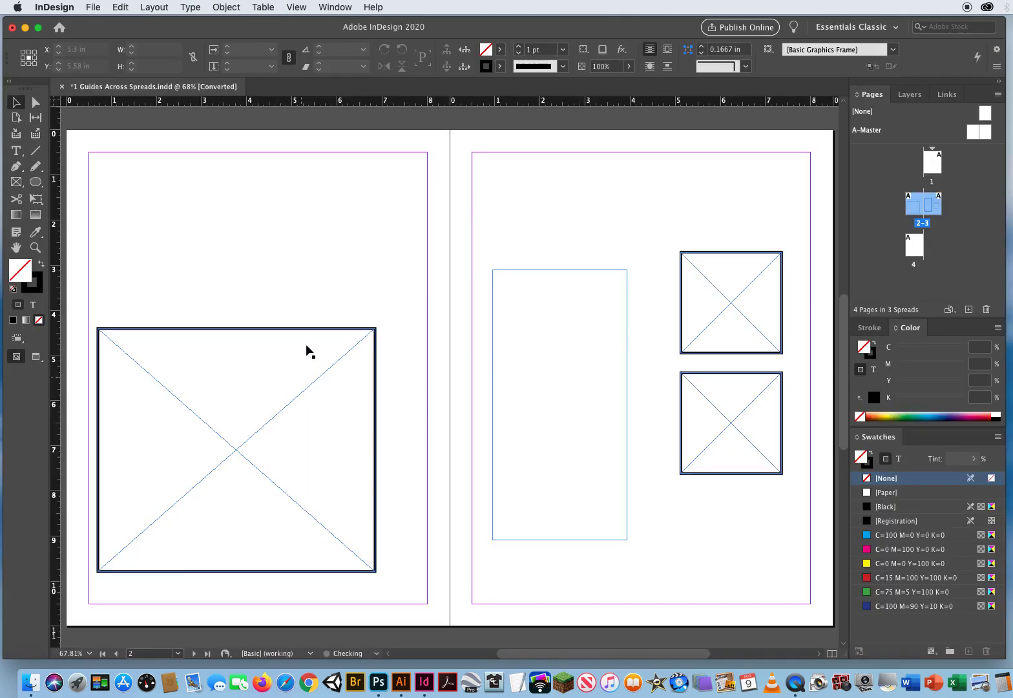
{"action": "left_click", "coordinate": [291, 501]}
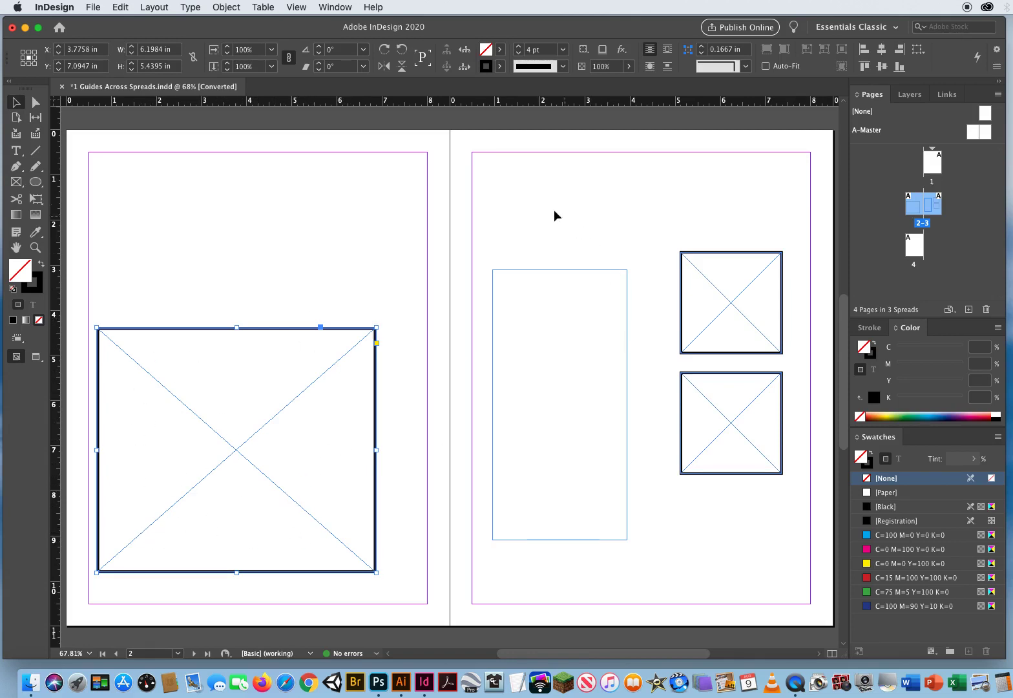
{"action": "left_click", "coordinate": [509, 316]}
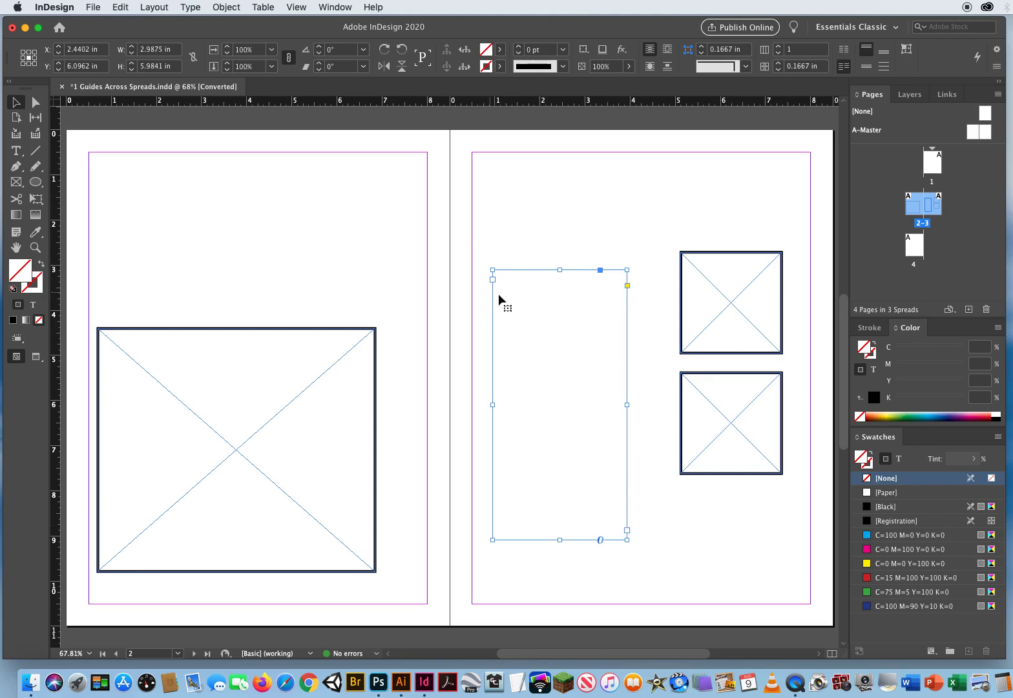
{"action": "left_click_drag", "start_coordinate": [656, 309], "coordinate": [738, 422]}
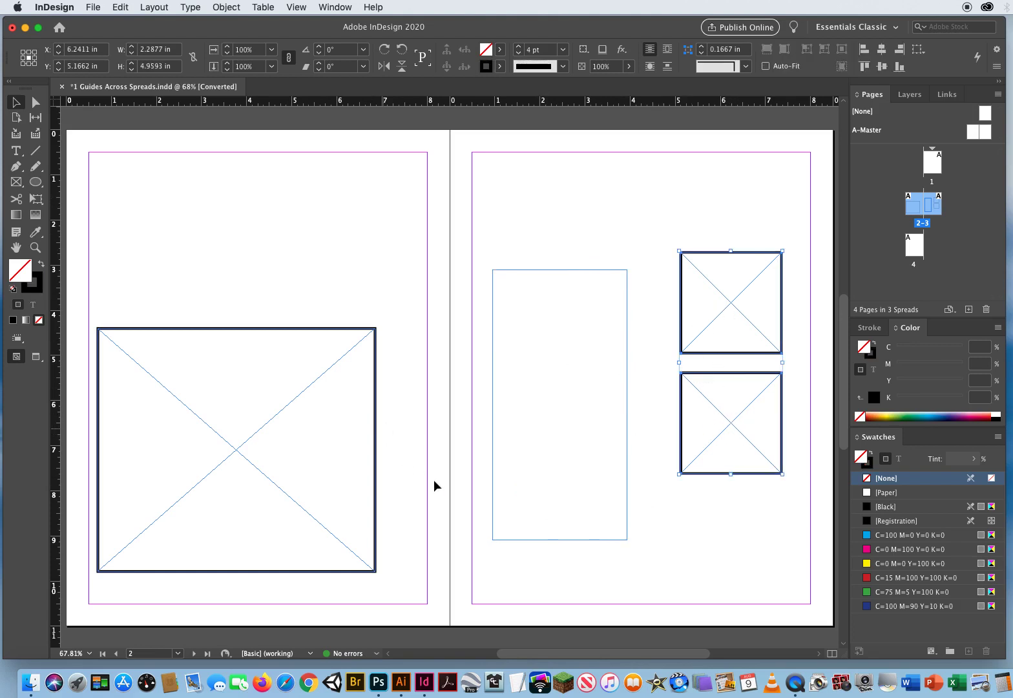
{"action": "left_click", "coordinate": [426, 447]}
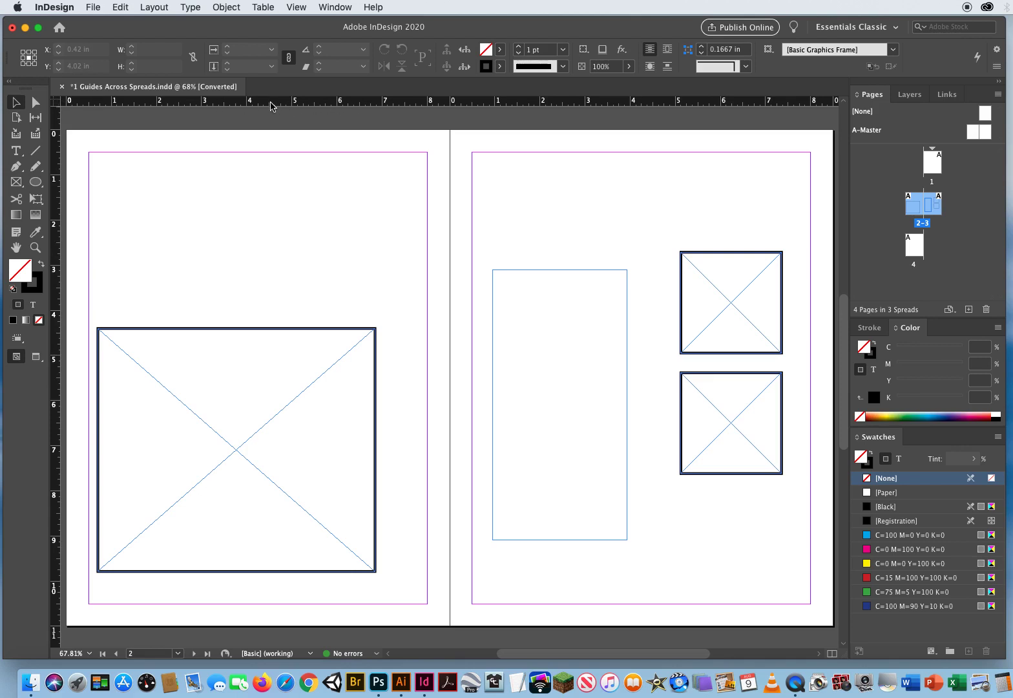
Step: Drag a horizontal guide onto each page near 2 in, then zoom in on the spine where they meet
{"action": "left_click_drag", "start_coordinate": [271, 106], "coordinate": [285, 226]}
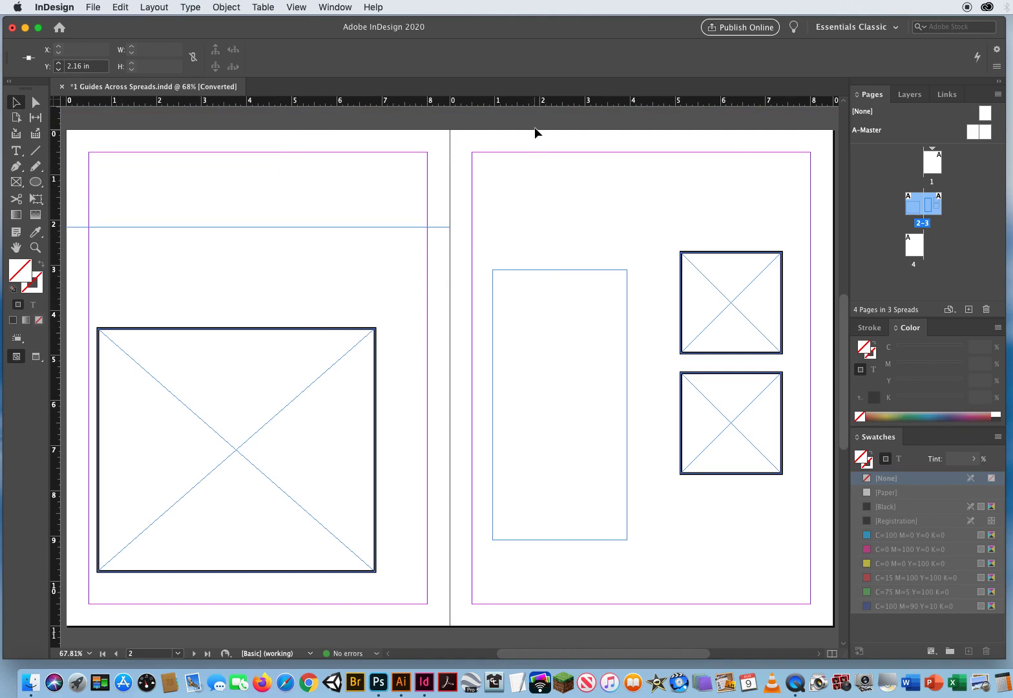
{"action": "left_click_drag", "start_coordinate": [556, 102], "coordinate": [549, 226]}
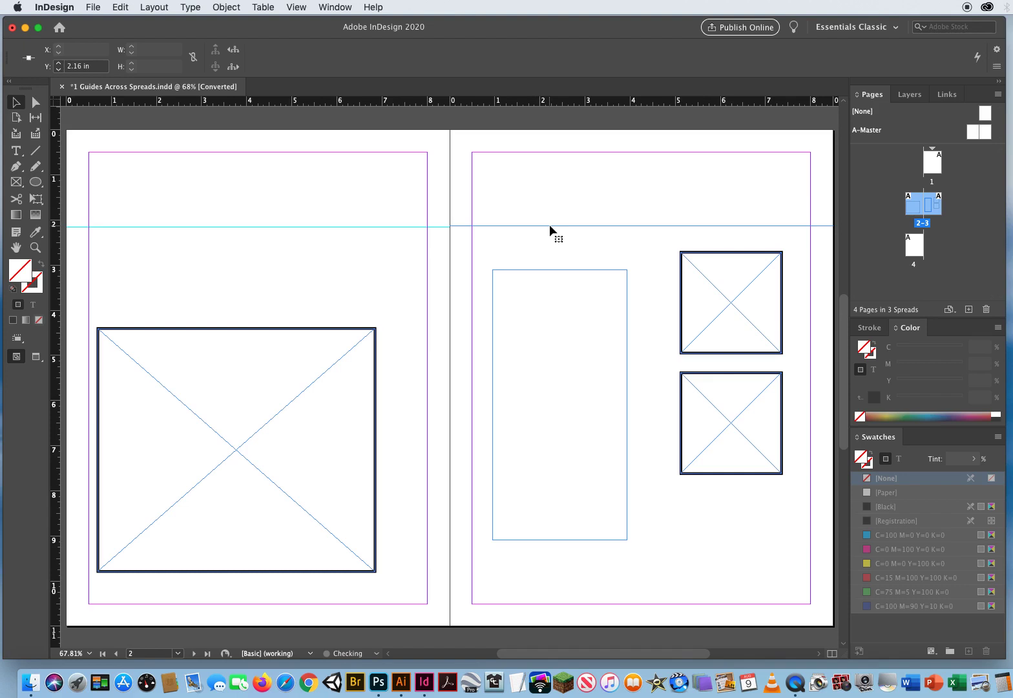
{"action": "left_click", "coordinate": [35, 248]}
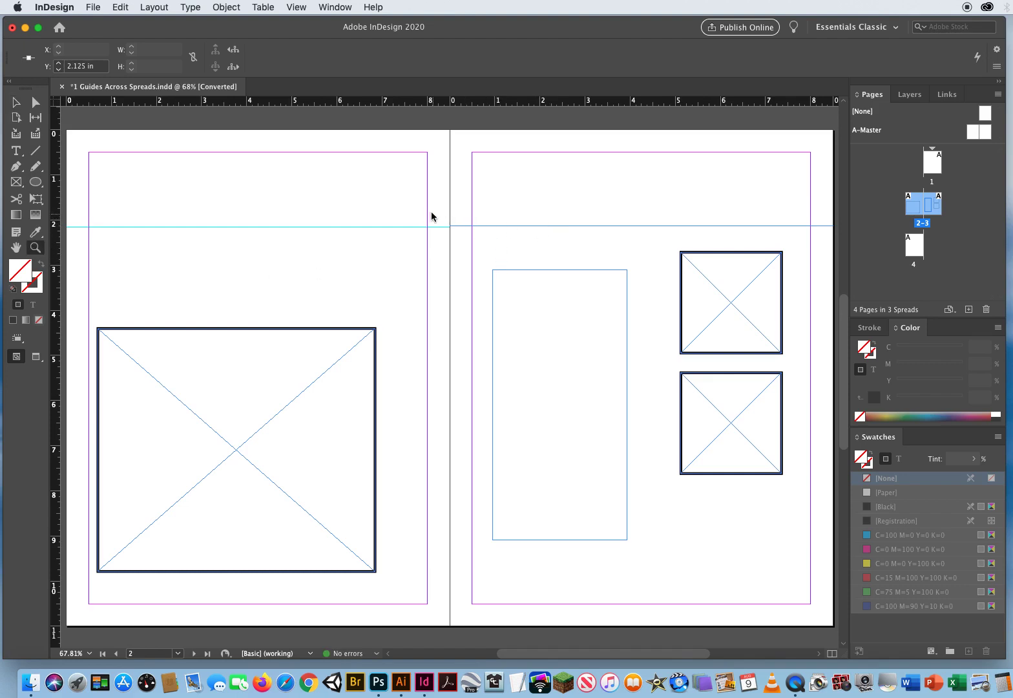
{"action": "left_click_drag", "start_coordinate": [440, 218], "coordinate": [481, 260]}
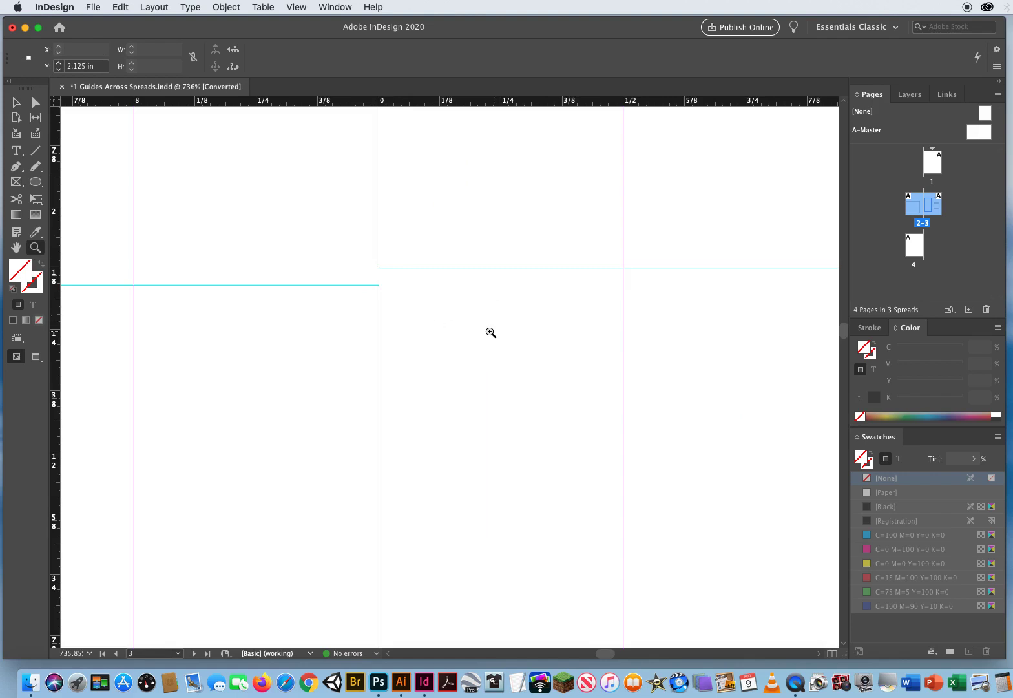
Step: Zoom back out from the spine and fit the whole spread in the window
{"action": "left_click", "coordinate": [478, 332], "text": "alt"}
{"action": "left_click", "coordinate": [478, 332], "text": "alt"}
{"action": "left_click", "coordinate": [478, 332], "text": "alt"}
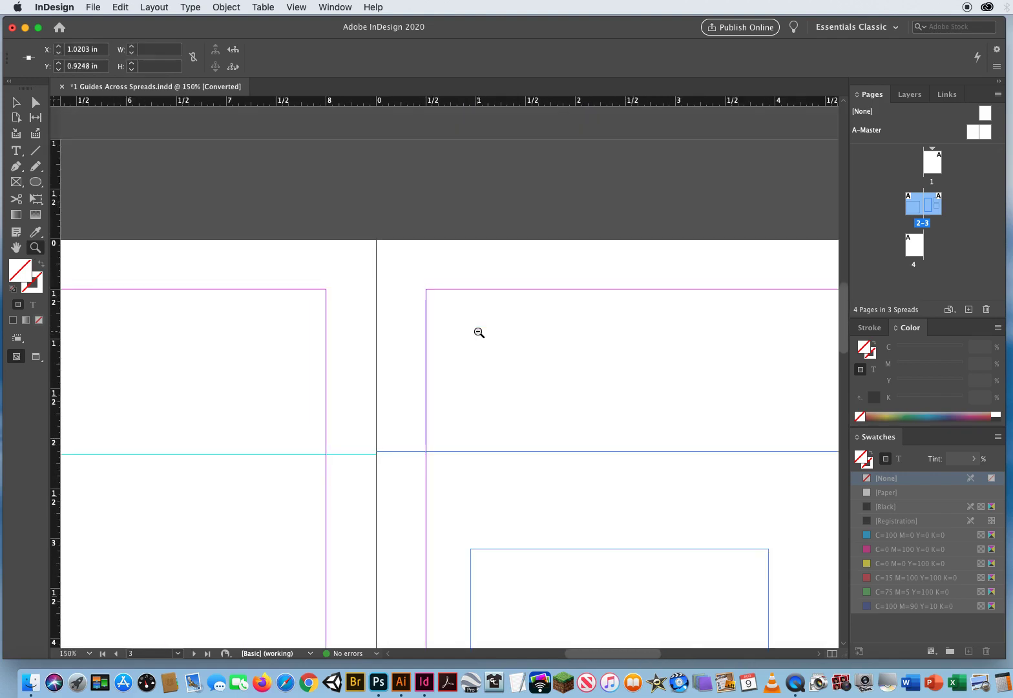
{"action": "left_click", "coordinate": [478, 332], "text": "alt"}
{"action": "left_click", "coordinate": [478, 332], "text": "alt"}
{"action": "left_click_drag", "start_coordinate": [402, 450], "coordinate": [500, 217]}
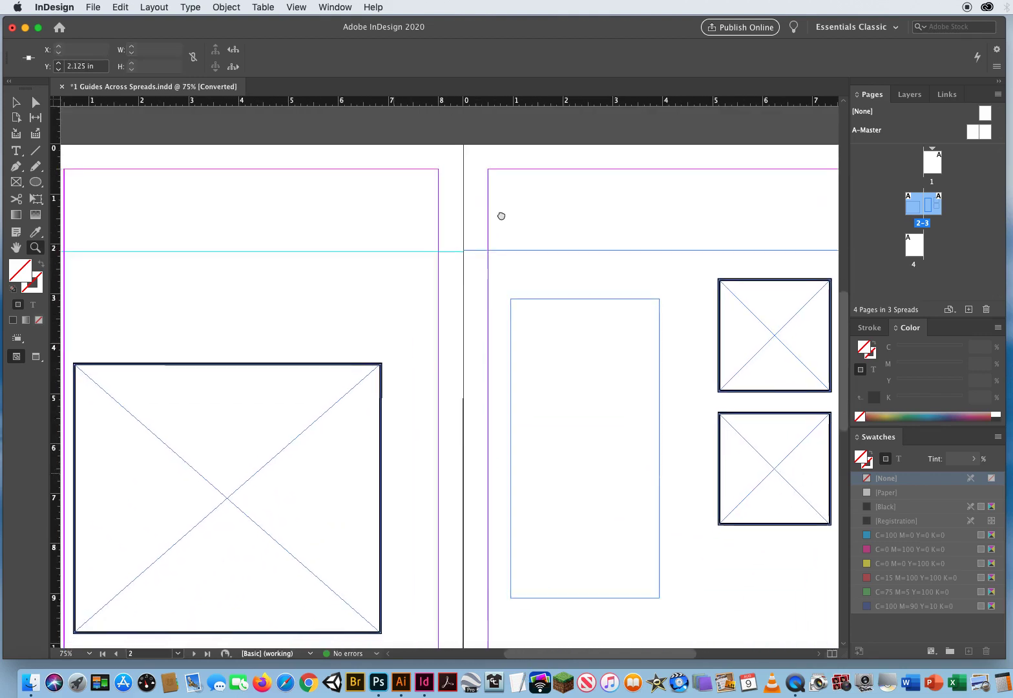
{"action": "key", "text": "super+minus"}
{"action": "scroll", "coordinate": [475, 330], "scroll_direction": "down", "scroll_amount": 4}
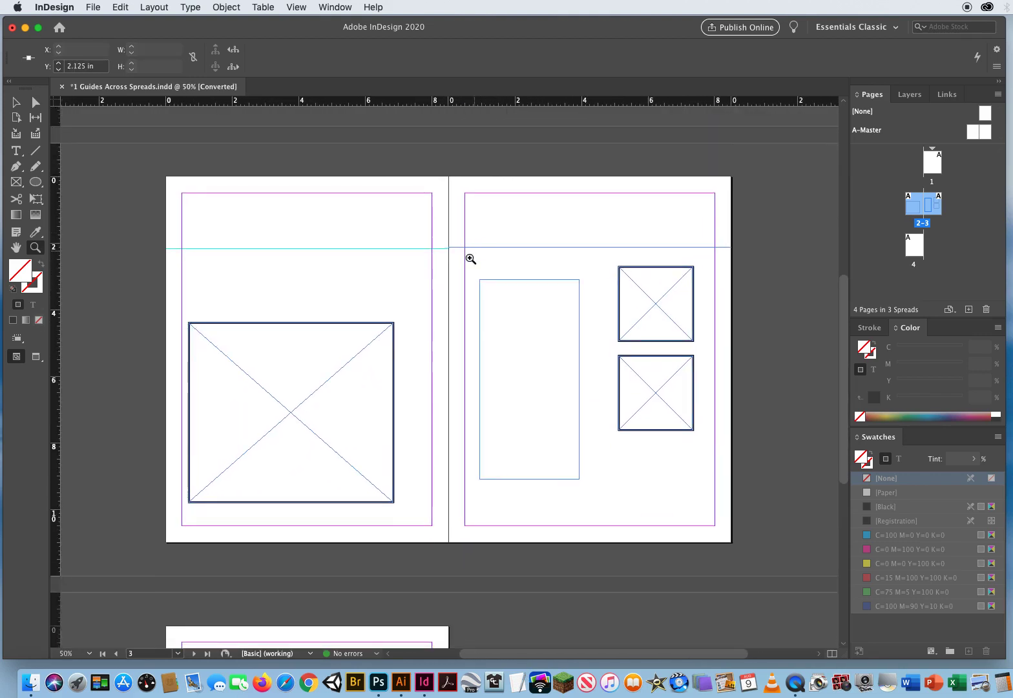
{"action": "left_click", "coordinate": [469, 262]}
{"action": "scroll", "coordinate": [487, 208], "scroll_direction": "down", "scroll_amount": 2}
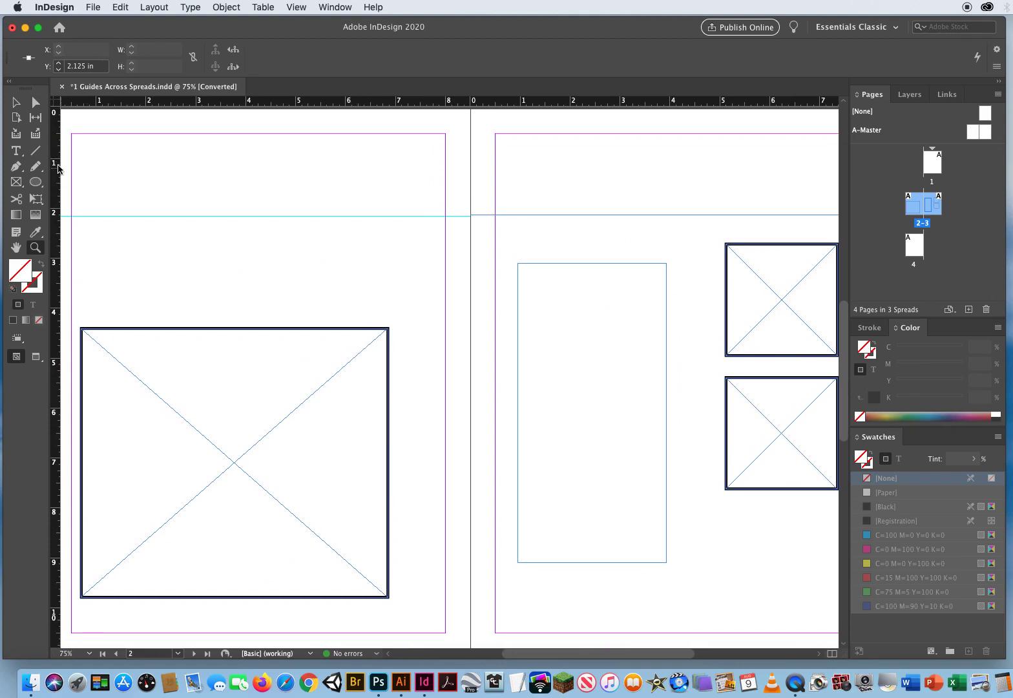
{"action": "left_click", "coordinate": [295, 8]}
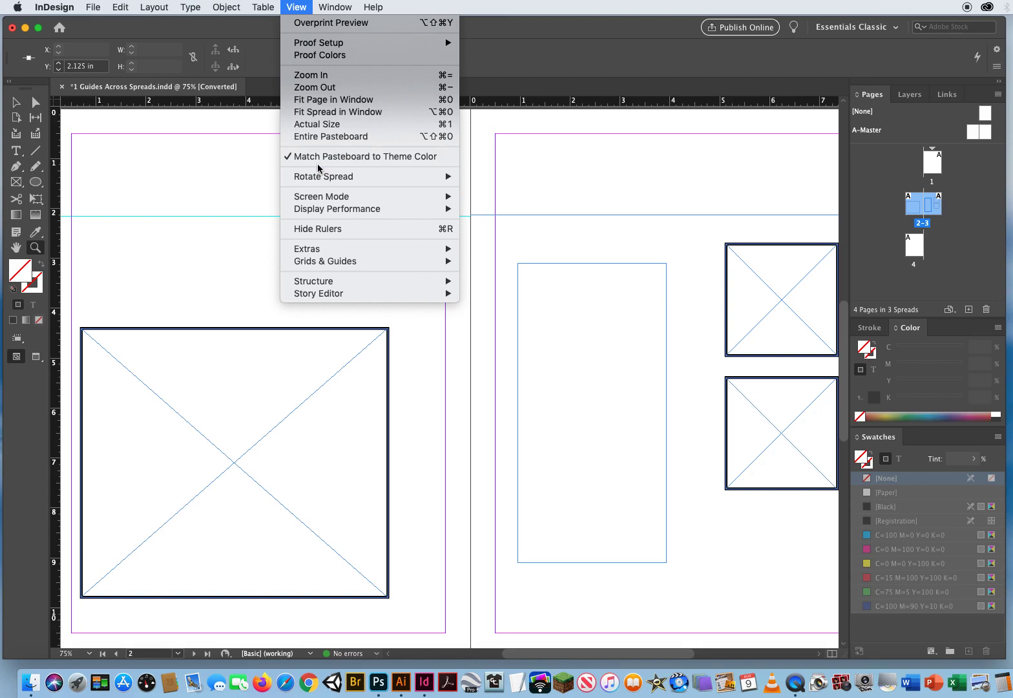
{"action": "left_click", "coordinate": [318, 111]}
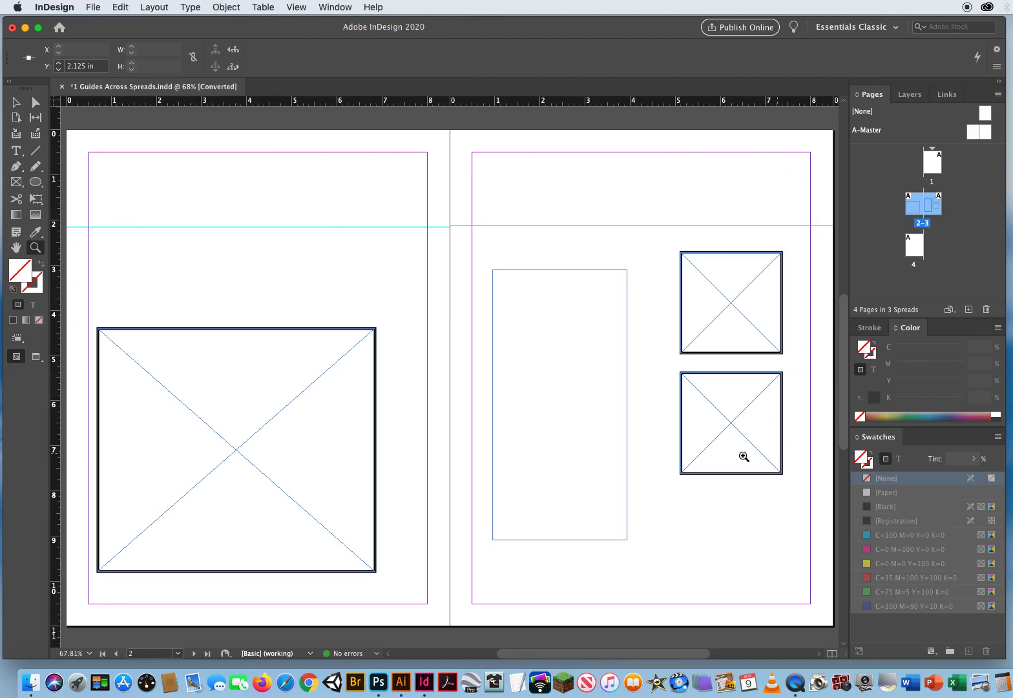
Step: Drag both page guides back into the ruler and add one spread-wide guide at about 2.14 in
{"action": "left_click", "coordinate": [16, 102]}
{"action": "left_click", "coordinate": [380, 228]}
{"action": "left_click_drag", "start_coordinate": [381, 230], "coordinate": [372, 102]}
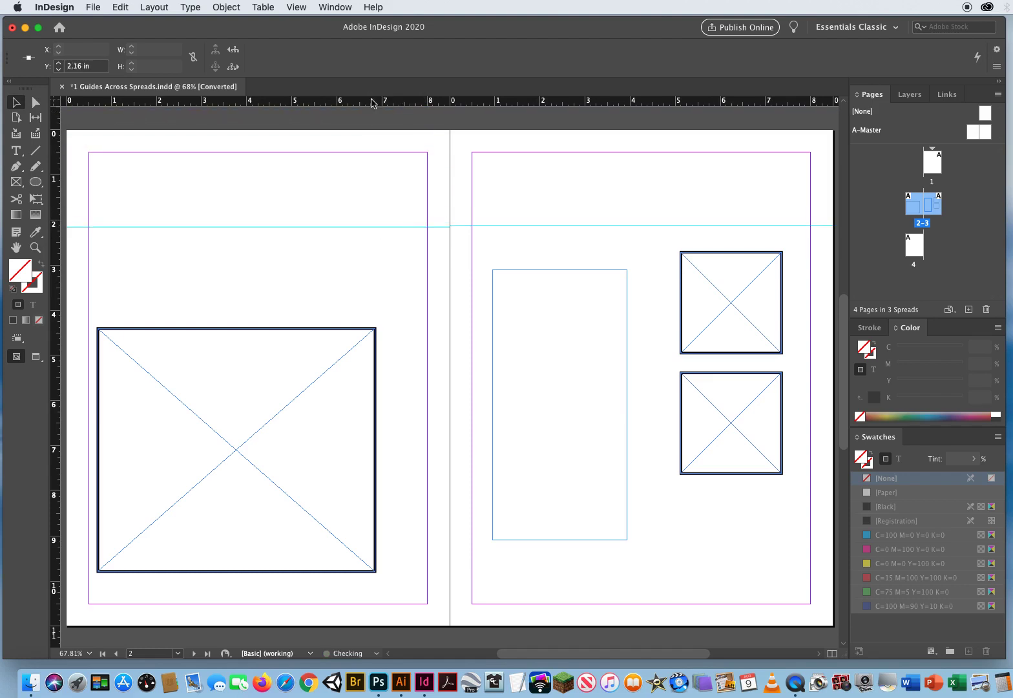
{"action": "left_click", "coordinate": [560, 226]}
{"action": "left_click_drag", "start_coordinate": [561, 227], "coordinate": [549, 102]}
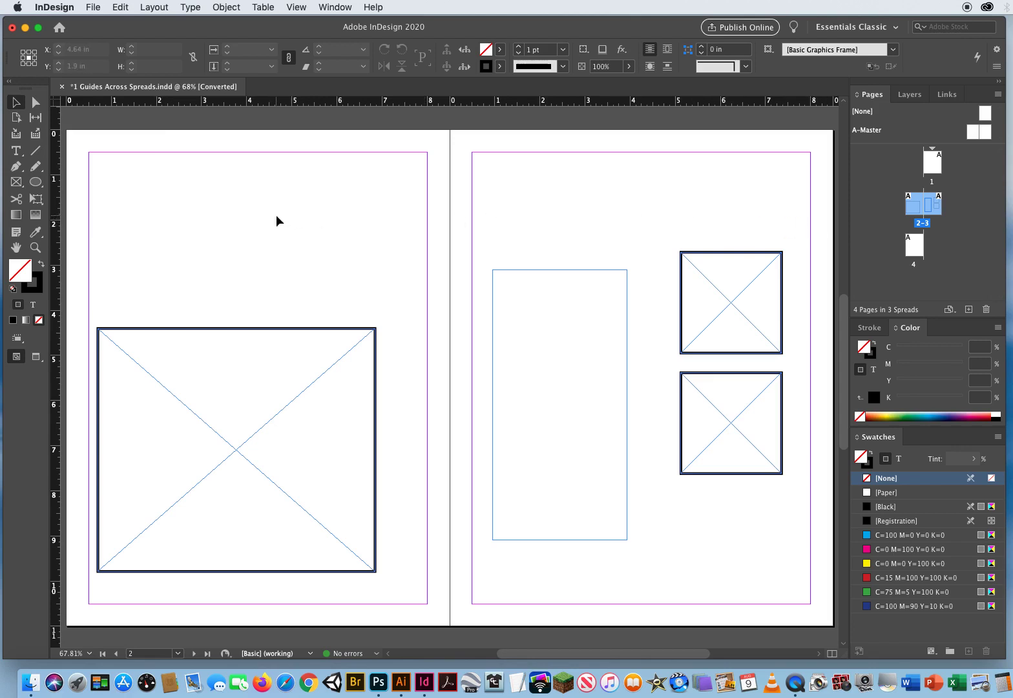
{"action": "left_click_drag", "start_coordinate": [278, 105], "coordinate": [295, 227]}
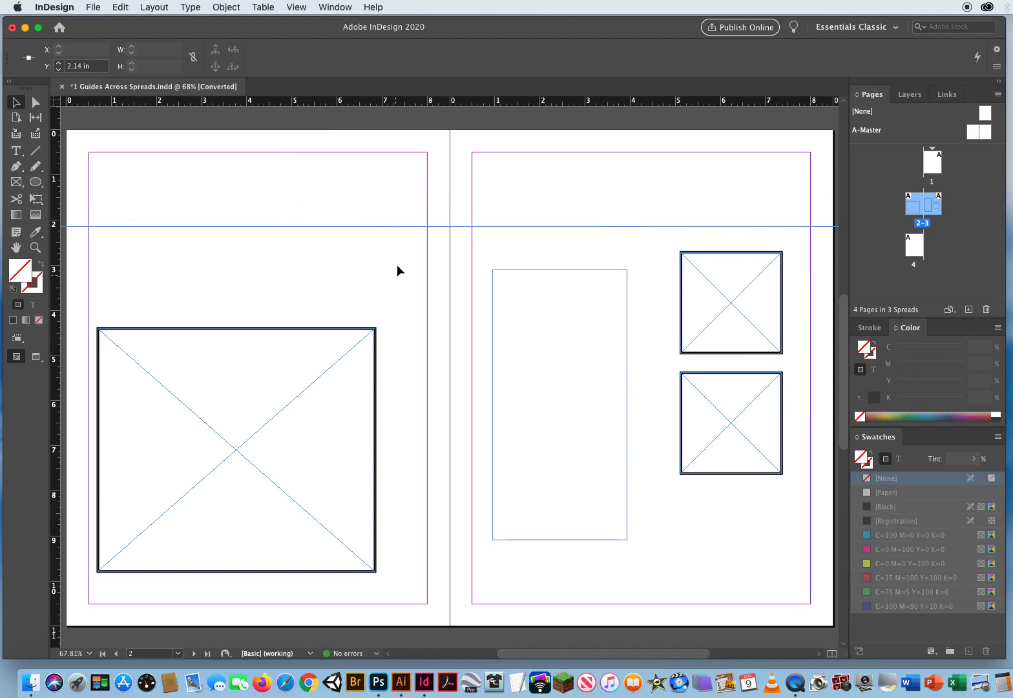
{"action": "left_click", "coordinate": [380, 188]}
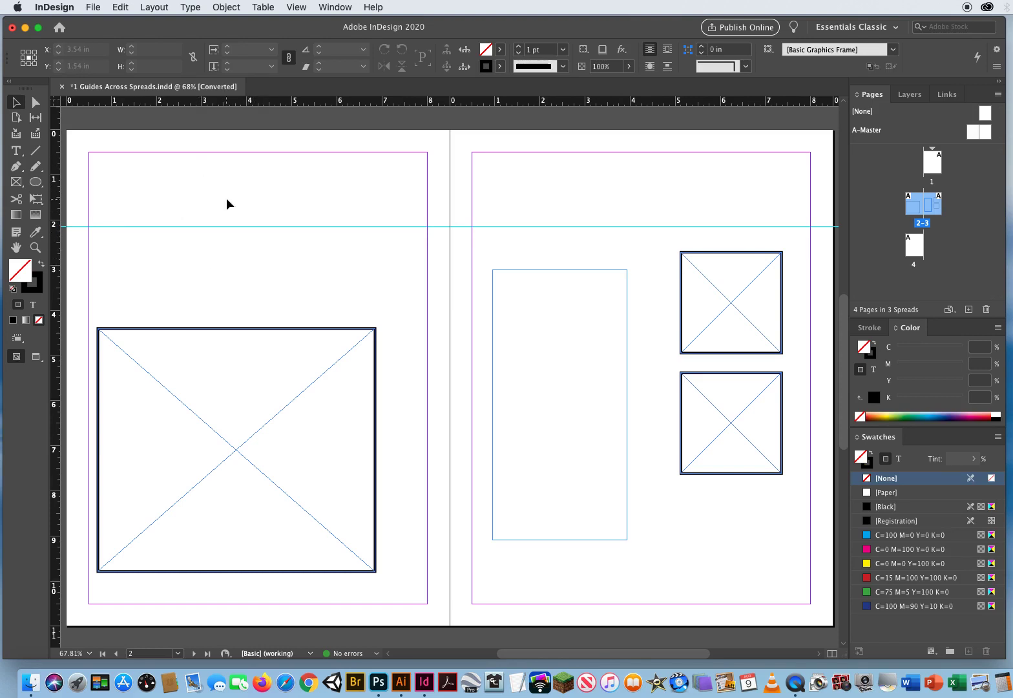
{"action": "left_click", "coordinate": [54, 5]}
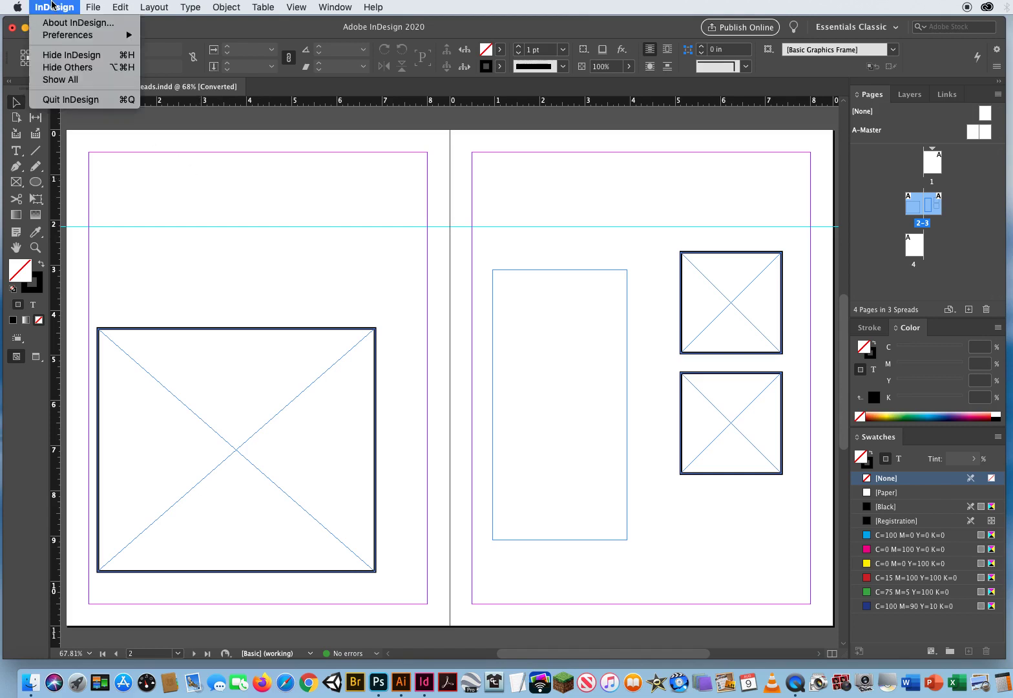
{"action": "mouse_move", "coordinate": [56, 39]}
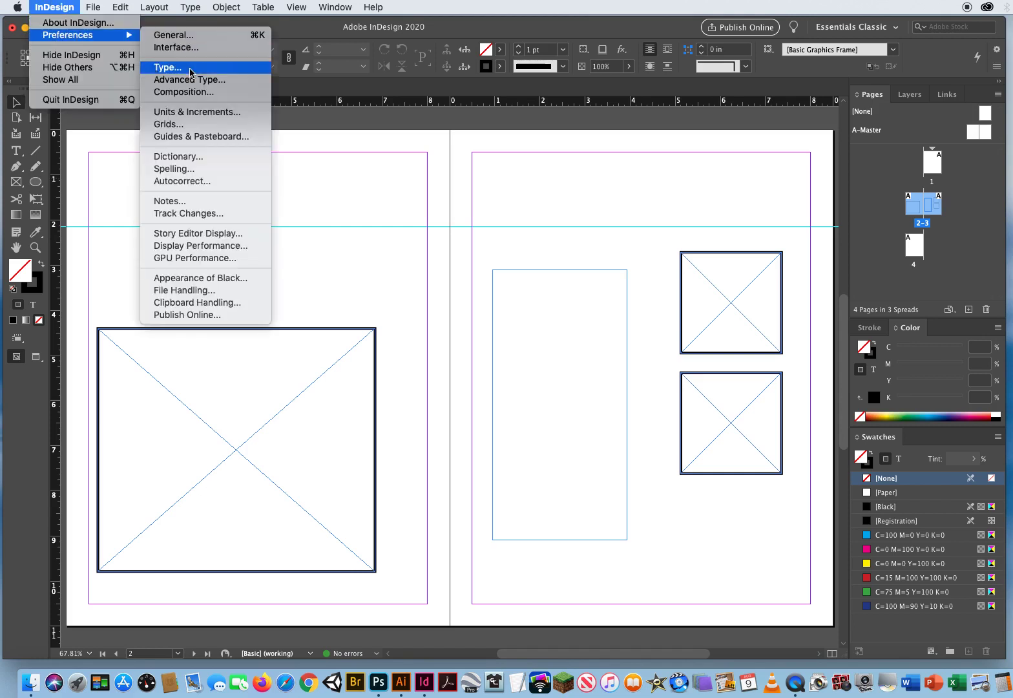
{"action": "left_click", "coordinate": [171, 139]}
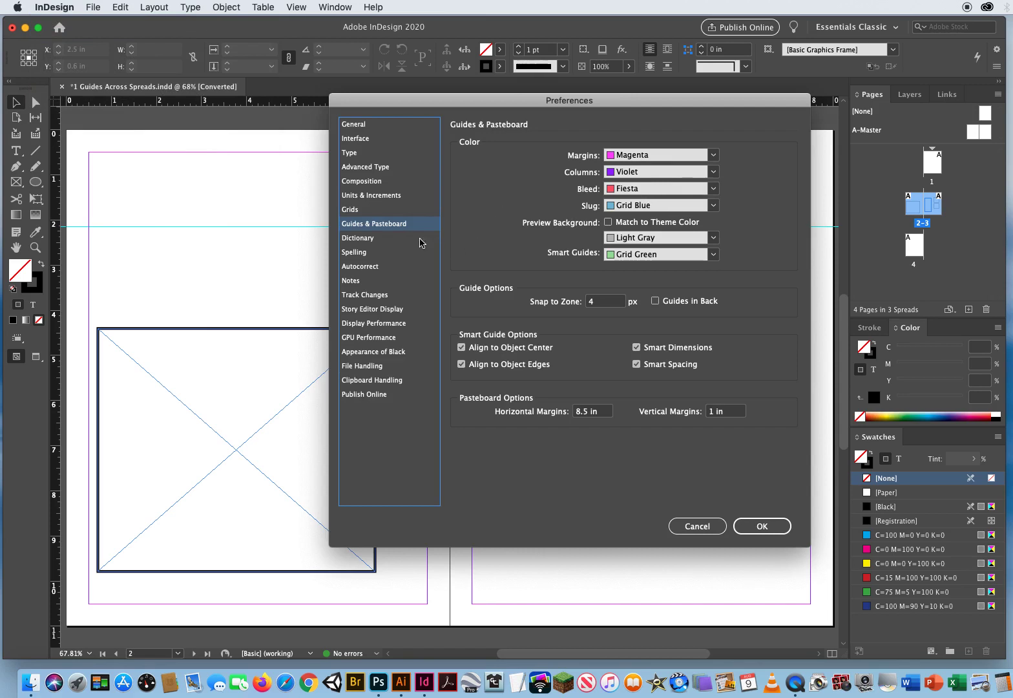
{"action": "left_click", "coordinate": [365, 324]}
{"action": "left_click", "coordinate": [362, 309]}
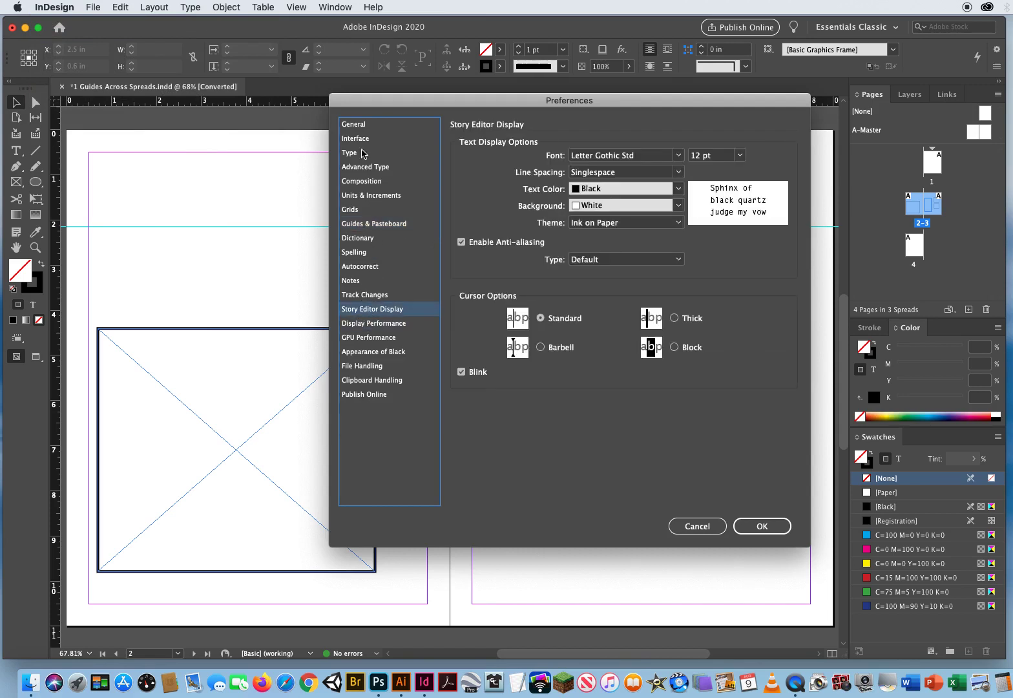
{"action": "left_click", "coordinate": [356, 126]}
{"action": "left_click", "coordinate": [357, 138]}
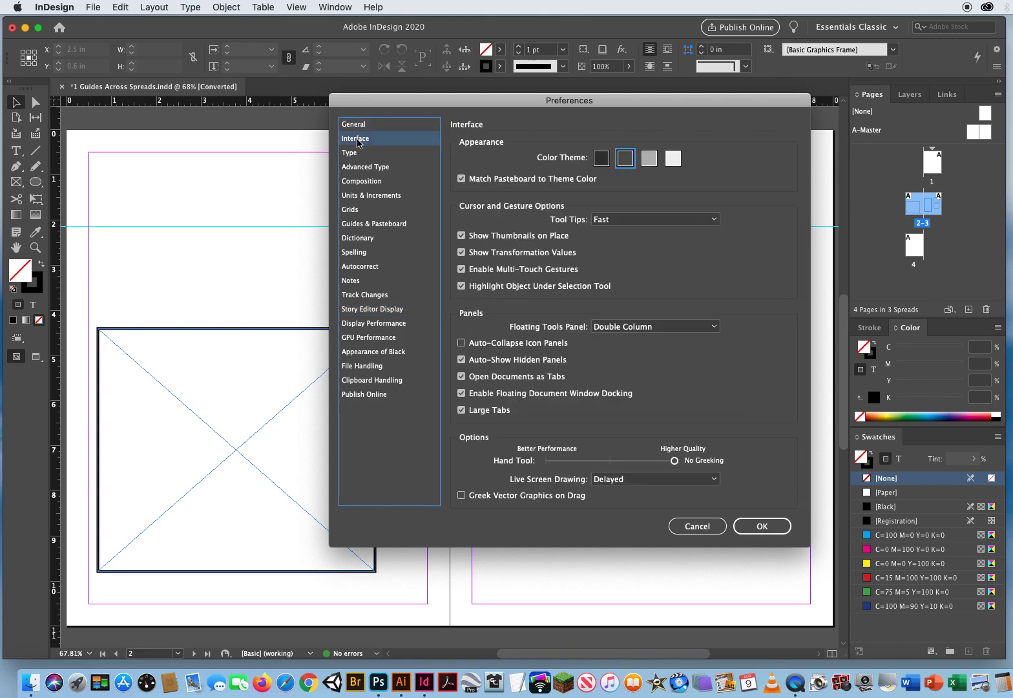
{"action": "left_click", "coordinate": [354, 154]}
{"action": "left_click", "coordinate": [354, 168]}
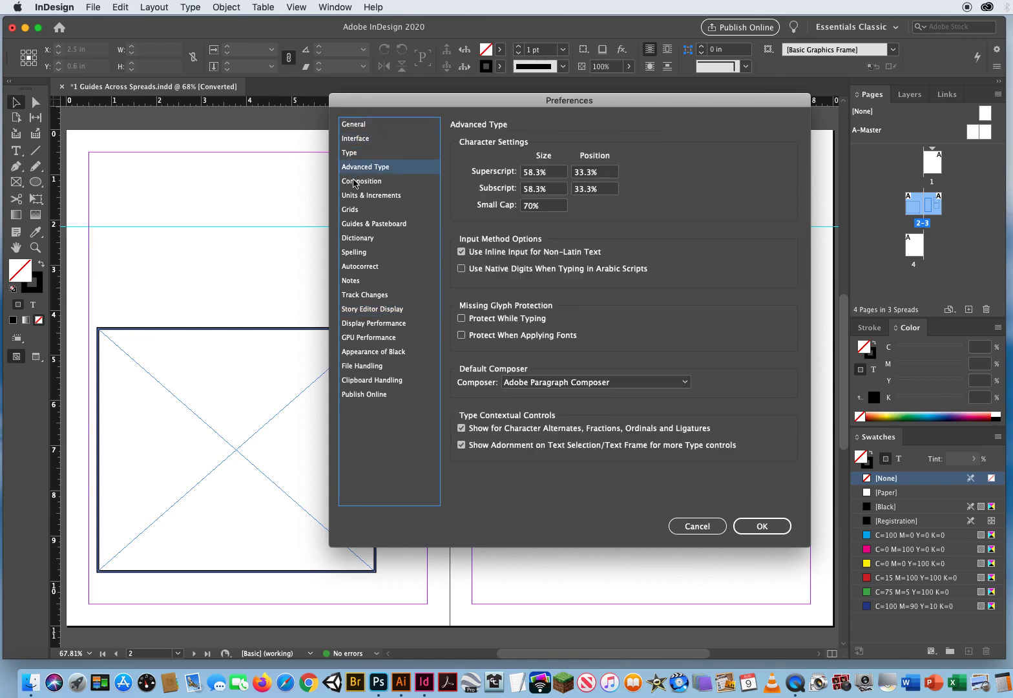
{"action": "left_click", "coordinate": [354, 181]}
{"action": "left_click", "coordinate": [355, 195]}
{"action": "left_click", "coordinate": [355, 210]}
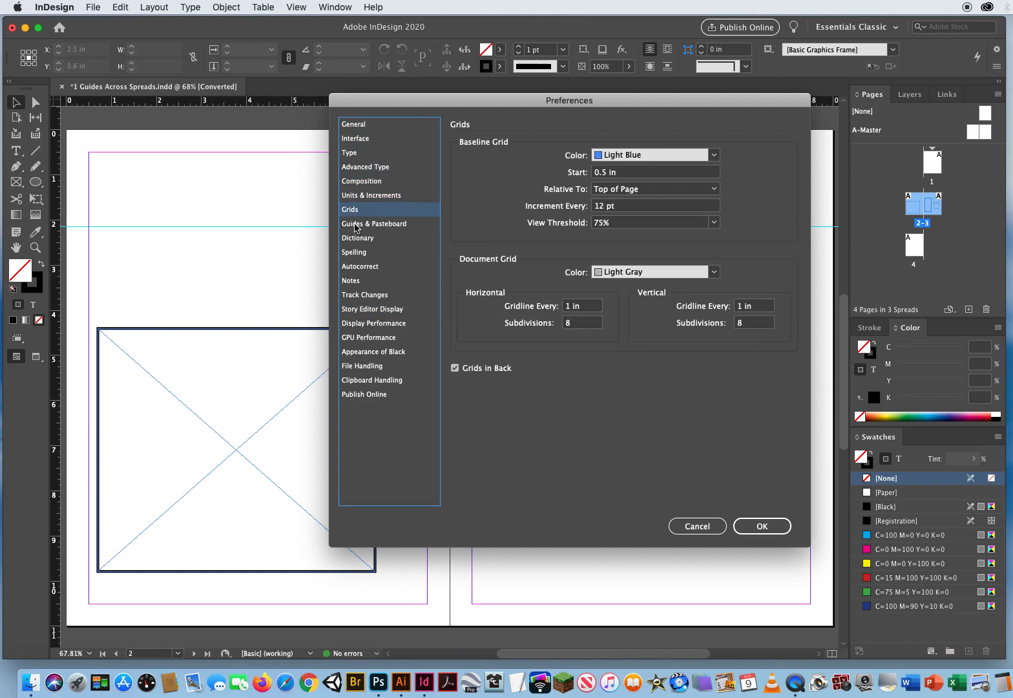
{"action": "left_click", "coordinate": [355, 226]}
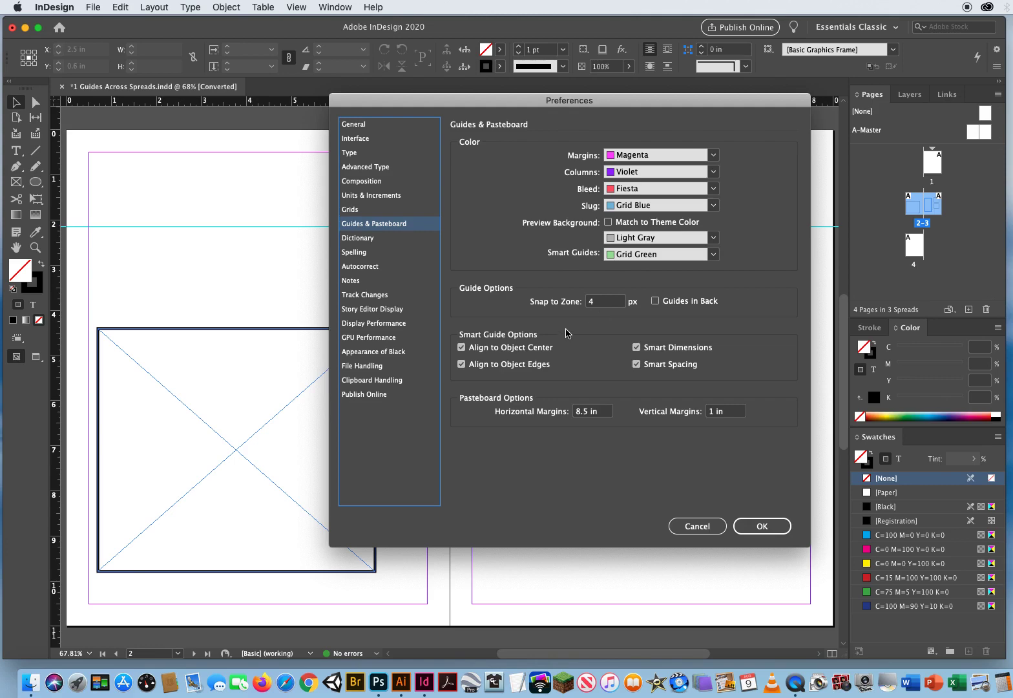
{"action": "left_click", "coordinate": [367, 239]}
{"action": "left_click", "coordinate": [352, 252]}
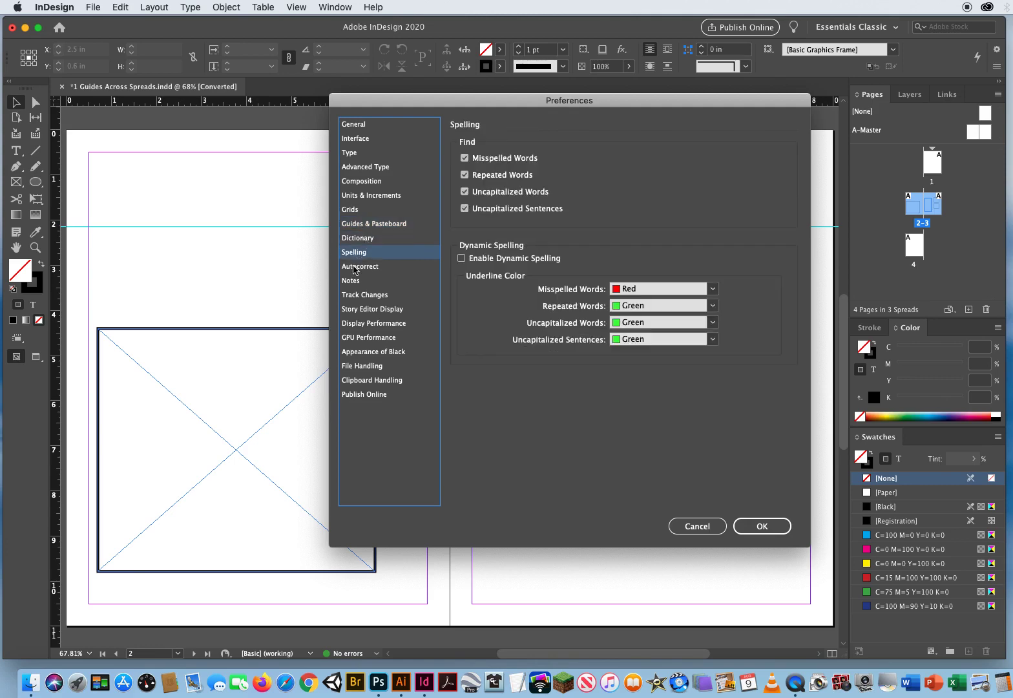
{"action": "left_click", "coordinate": [354, 267]}
{"action": "left_click", "coordinate": [353, 282]}
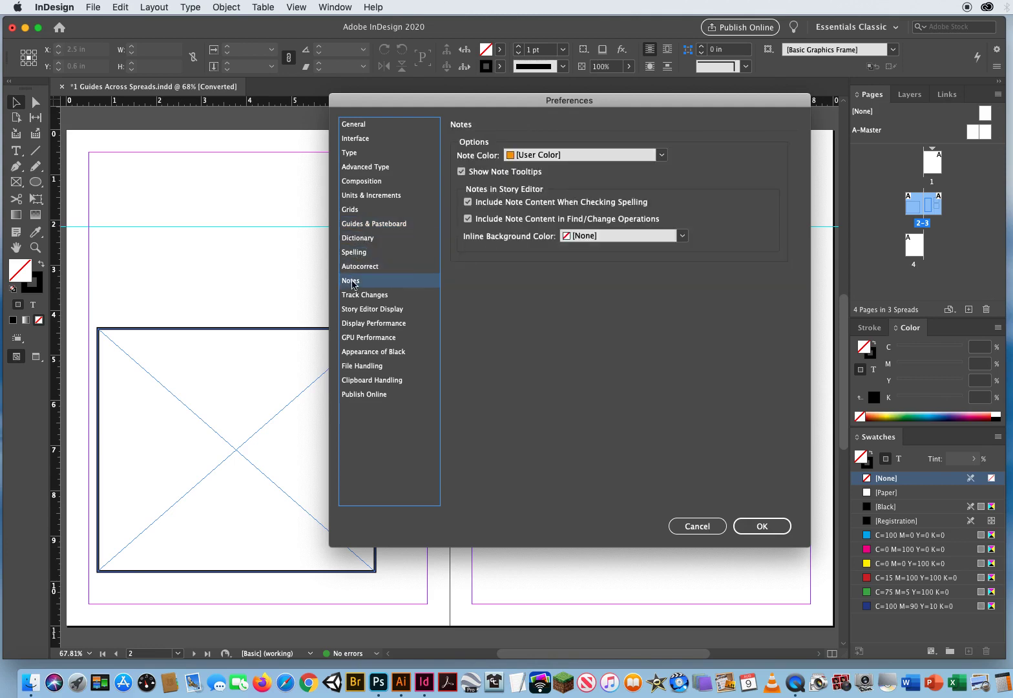
{"action": "left_click", "coordinate": [365, 297]}
{"action": "left_click", "coordinate": [366, 309]}
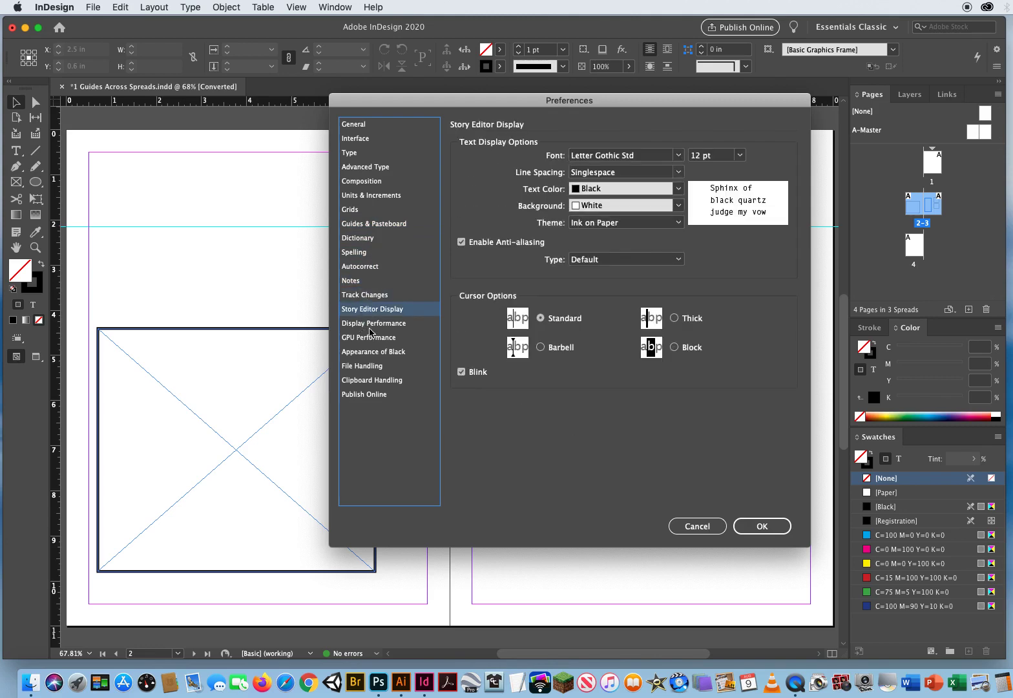
{"action": "left_click", "coordinate": [361, 323]}
{"action": "left_click", "coordinate": [366, 339]}
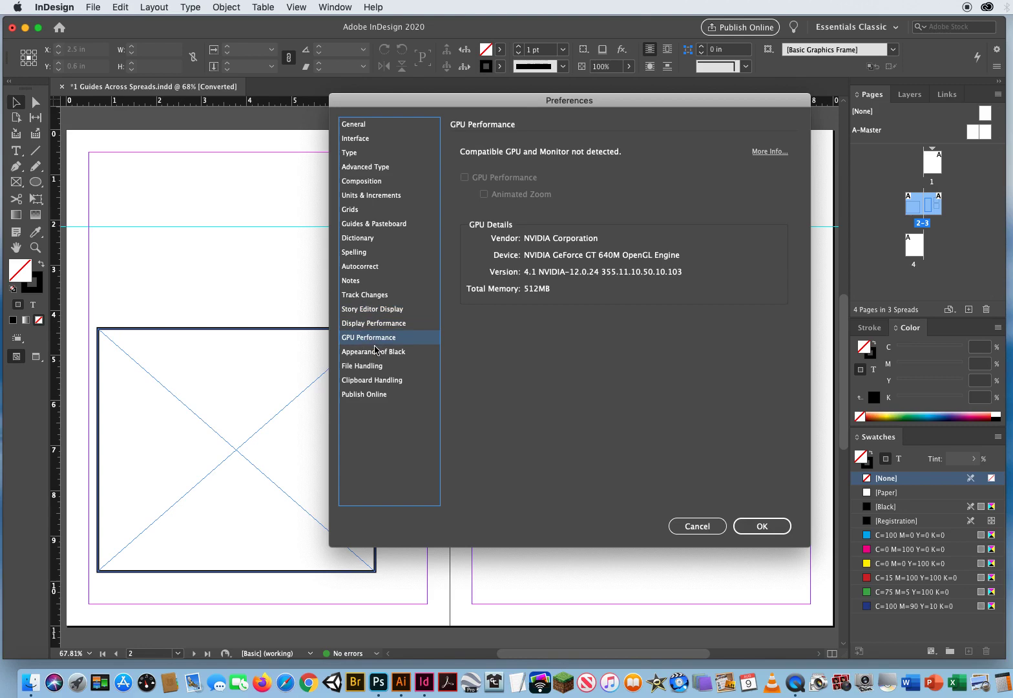
{"action": "left_click", "coordinate": [375, 352]}
{"action": "left_click", "coordinate": [365, 369]}
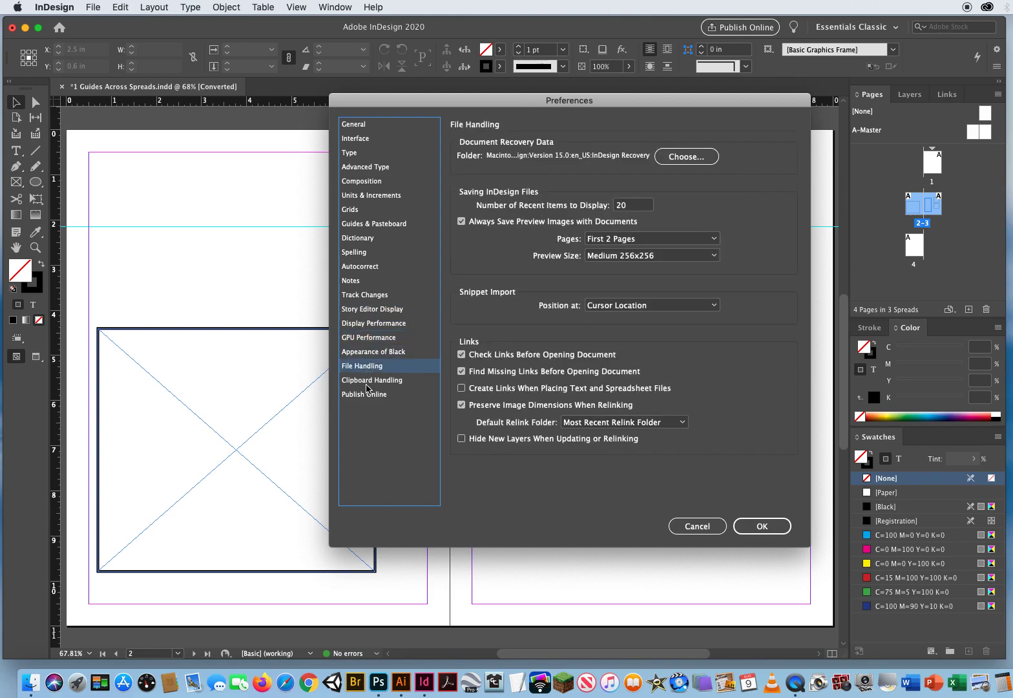
{"action": "left_click", "coordinate": [368, 381]}
{"action": "left_click", "coordinate": [363, 395]}
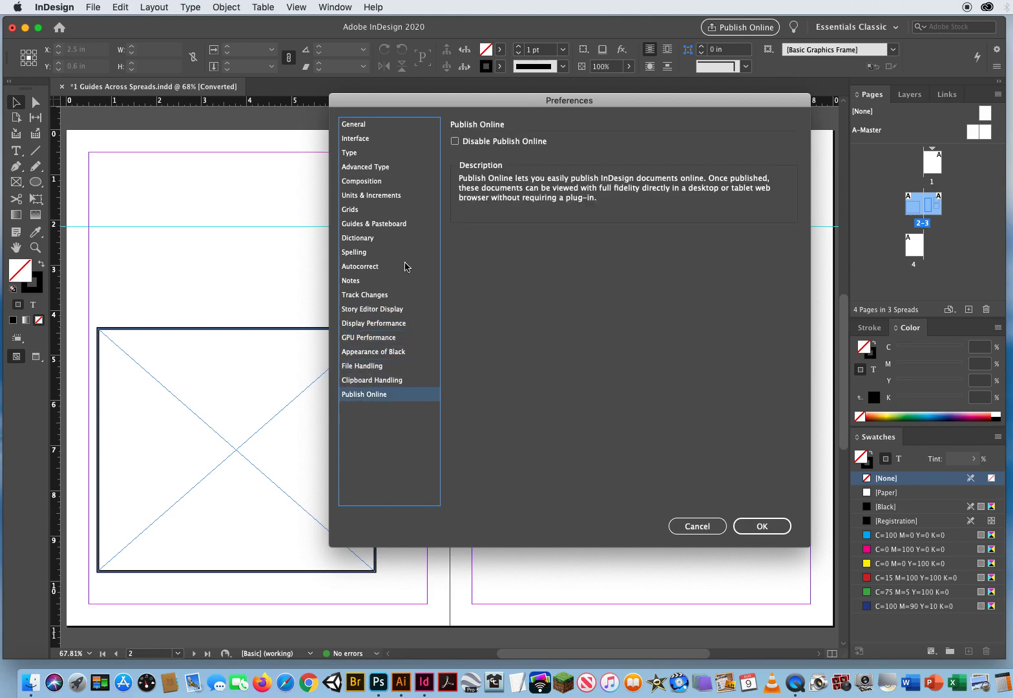
{"action": "left_click", "coordinate": [359, 225]}
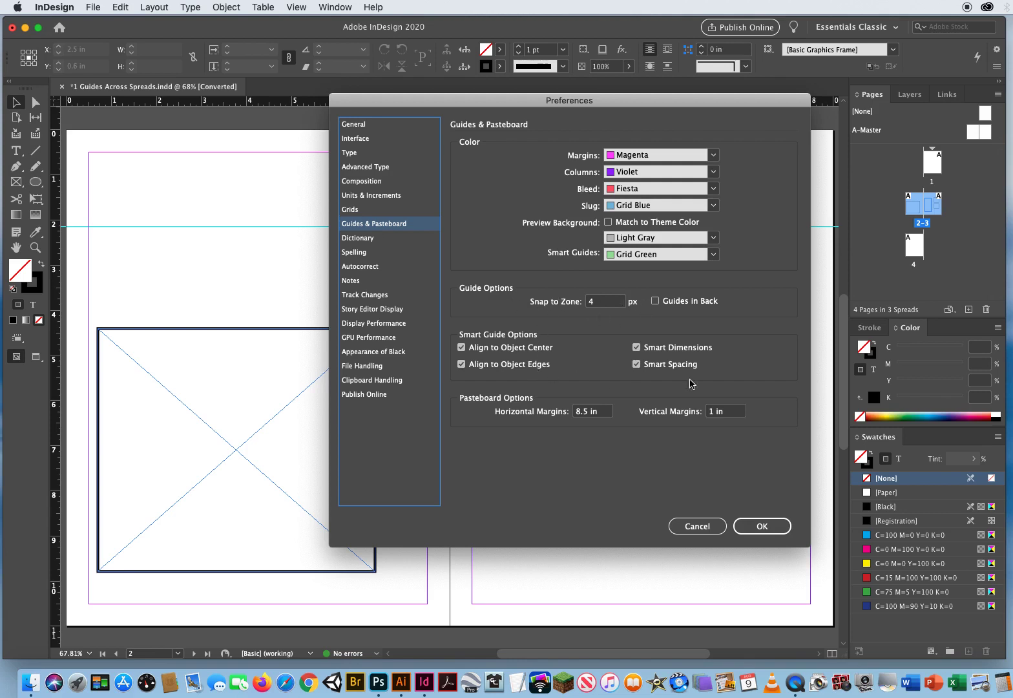
{"action": "left_click", "coordinate": [715, 529]}
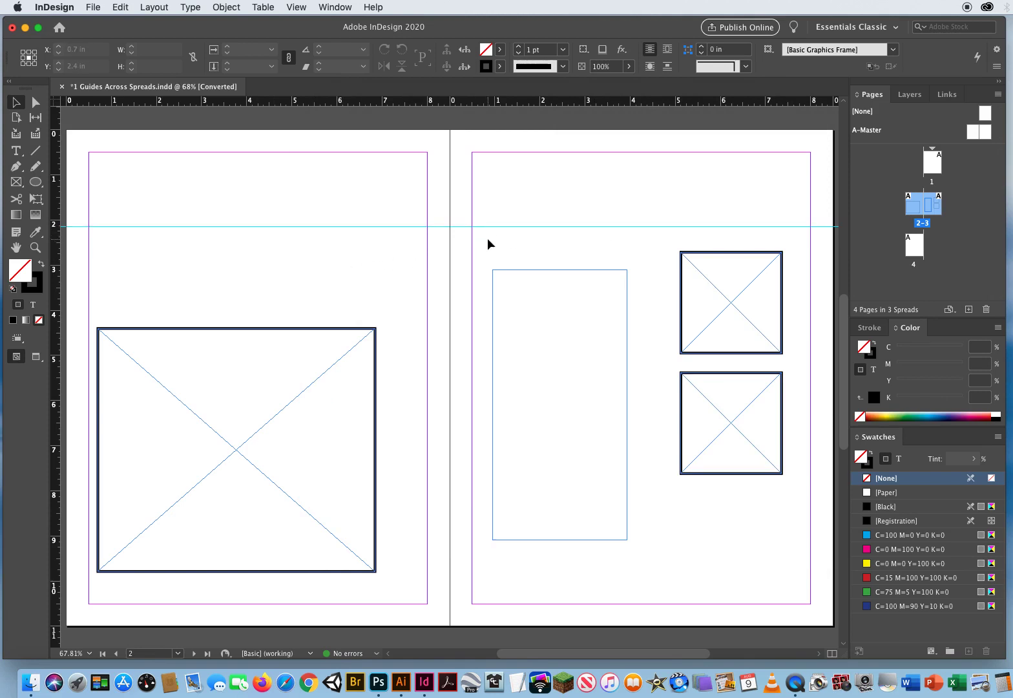
{"action": "right_click", "coordinate": [495, 227]}
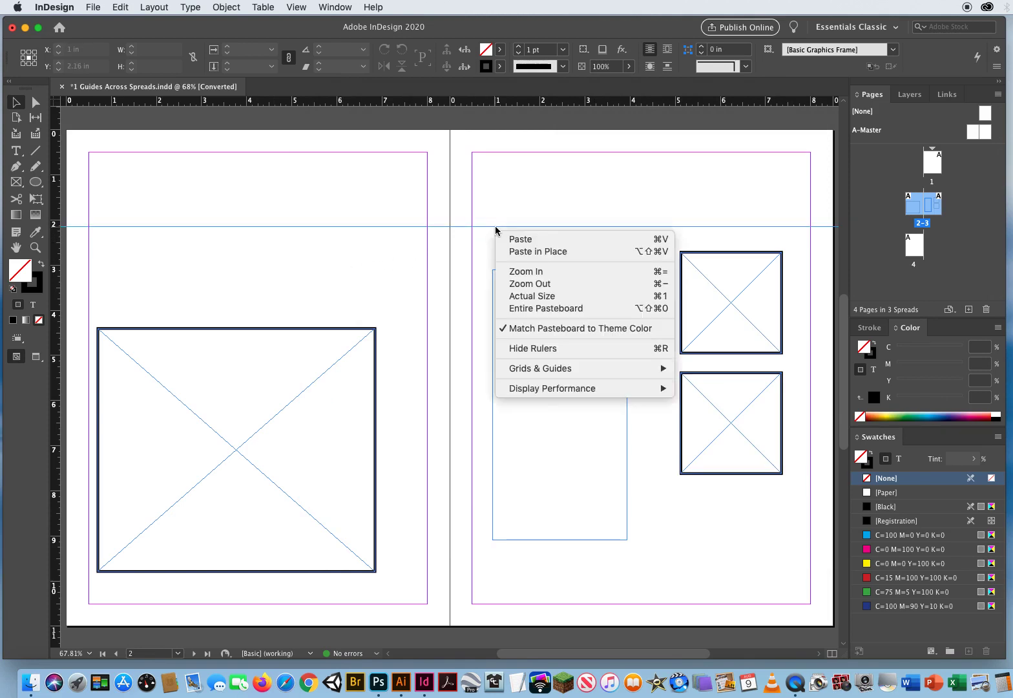
{"action": "mouse_move", "coordinate": [535, 369]}
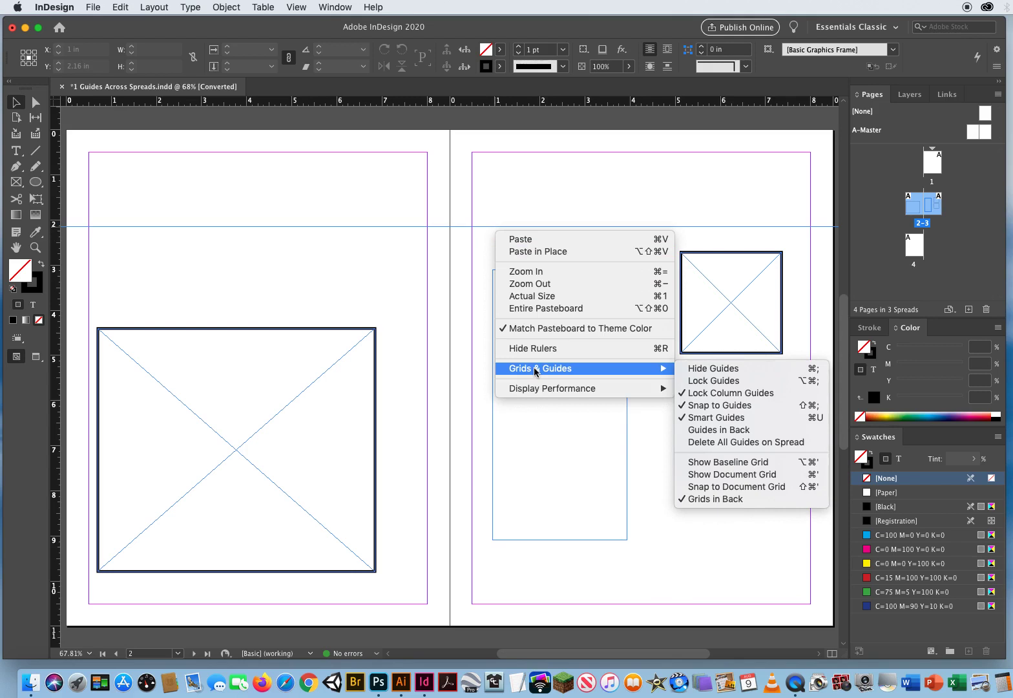
{"action": "mouse_move", "coordinate": [556, 389]}
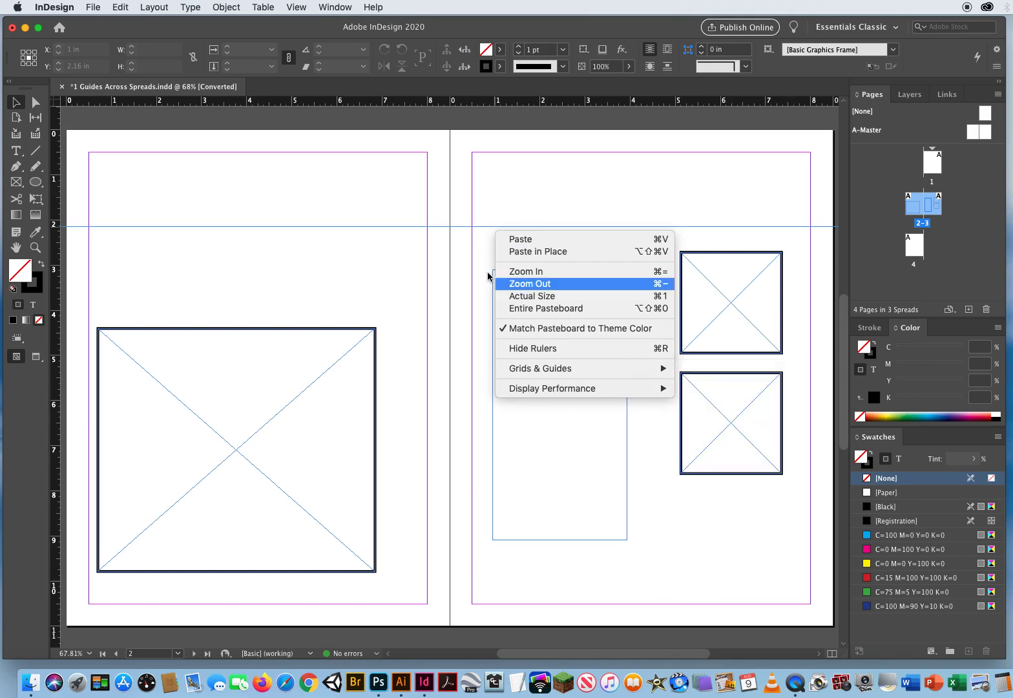
{"action": "left_click", "coordinate": [377, 288]}
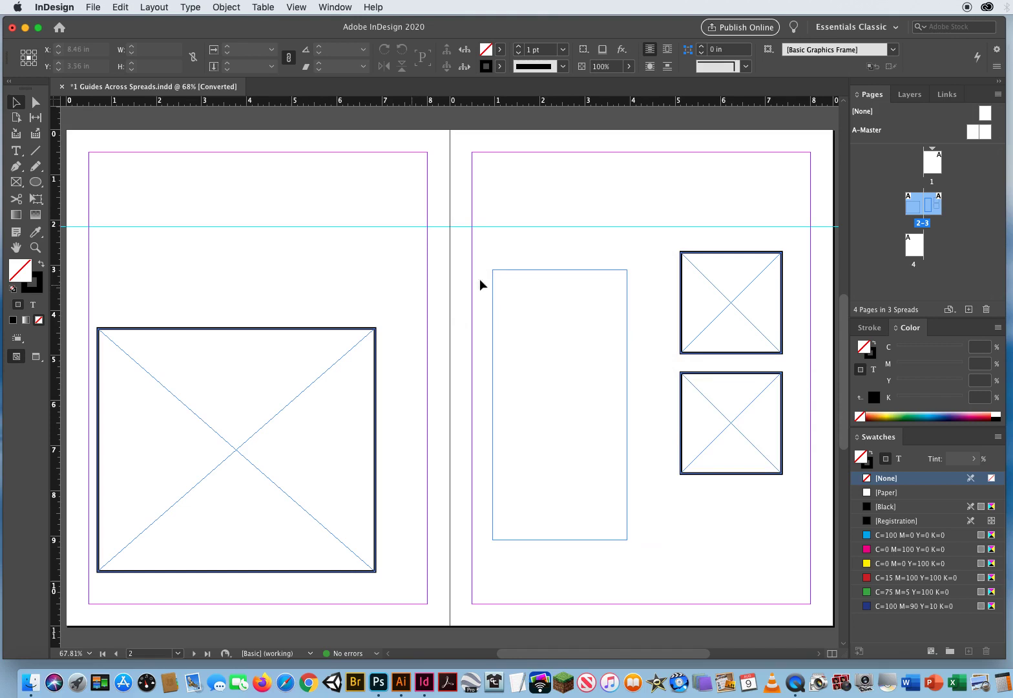
{"action": "left_click_drag", "start_coordinate": [378, 248], "coordinate": [546, 195]}
{"action": "left_click", "coordinate": [546, 197]}
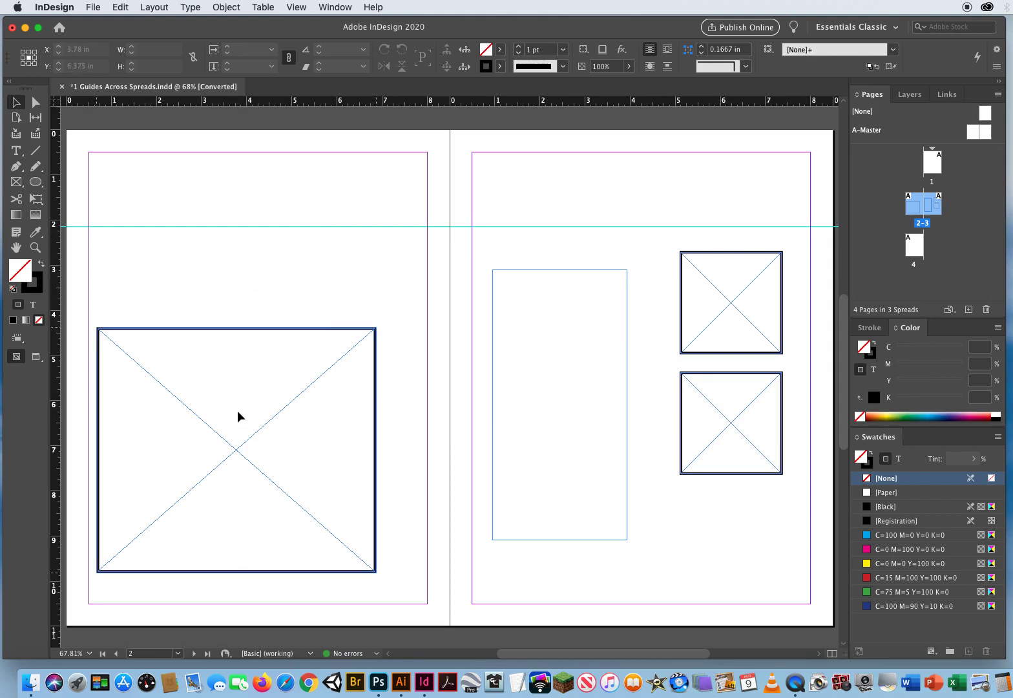
Step: Drag the large, tall and both small frames up until their tops snap to the spread guide
{"action": "left_click_drag", "start_coordinate": [238, 410], "coordinate": [239, 320]}
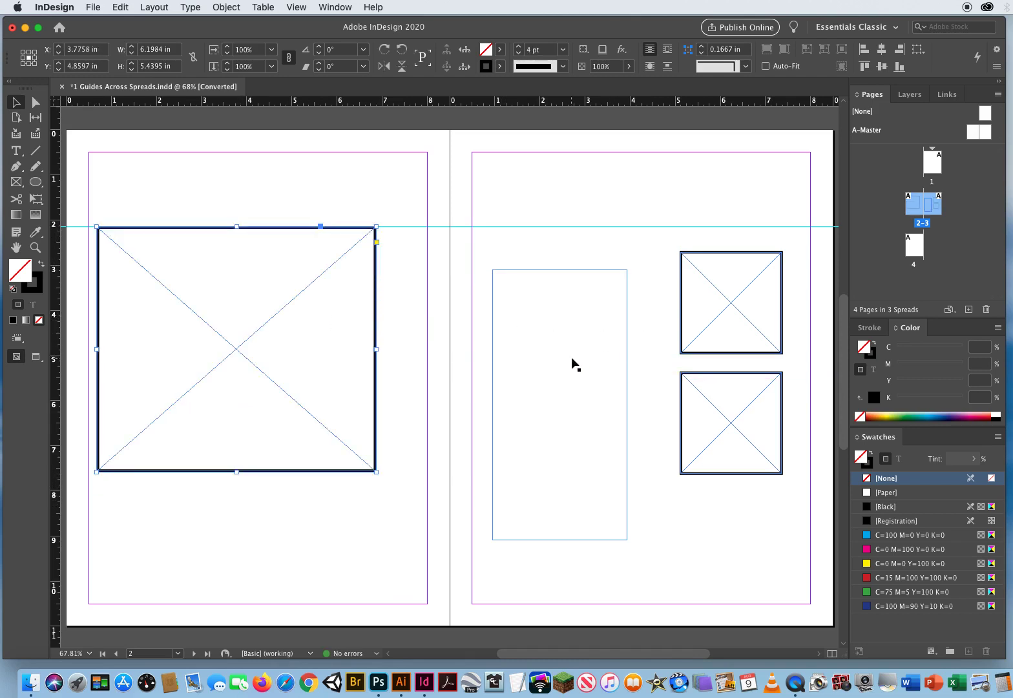
{"action": "left_click_drag", "start_coordinate": [573, 362], "coordinate": [576, 315]}
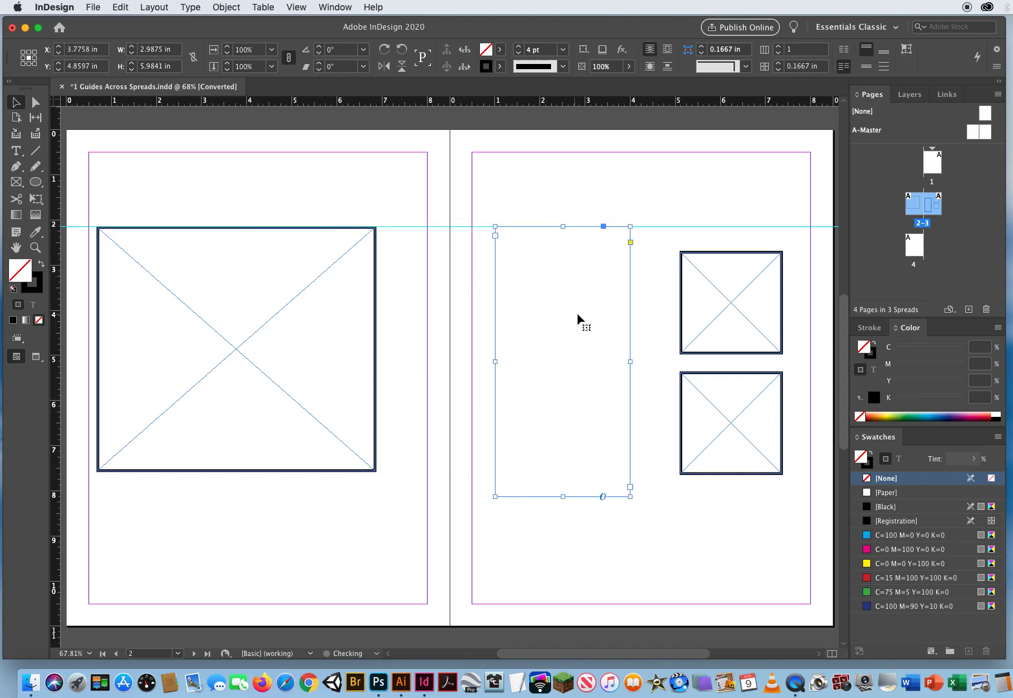
{"action": "left_click_drag", "start_coordinate": [657, 299], "coordinate": [727, 381]}
{"action": "left_click_drag", "start_coordinate": [737, 323], "coordinate": [729, 293]}
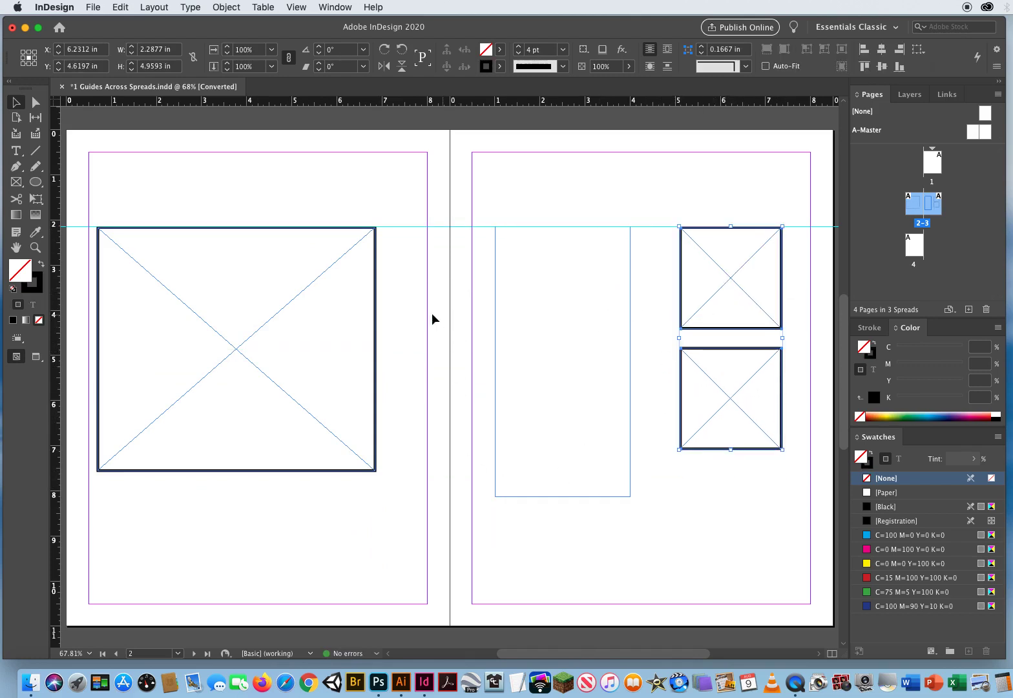
{"action": "left_click", "coordinate": [186, 201]}
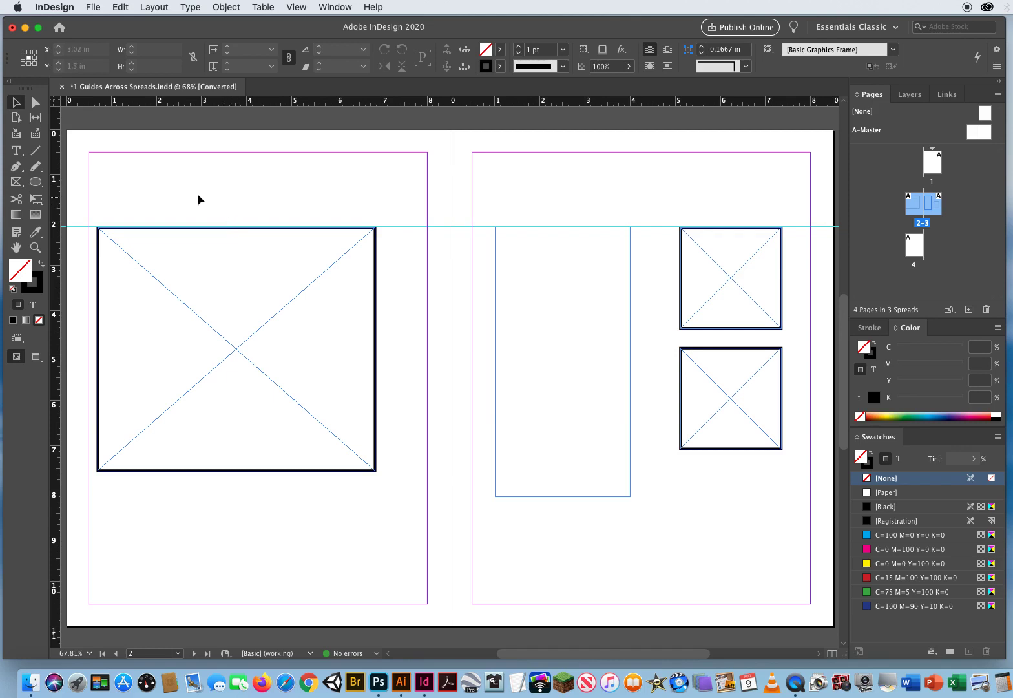
Step: Select the large frame and set its Y position to 2.14 in
{"action": "left_click_drag", "start_coordinate": [195, 191], "coordinate": [274, 330]}
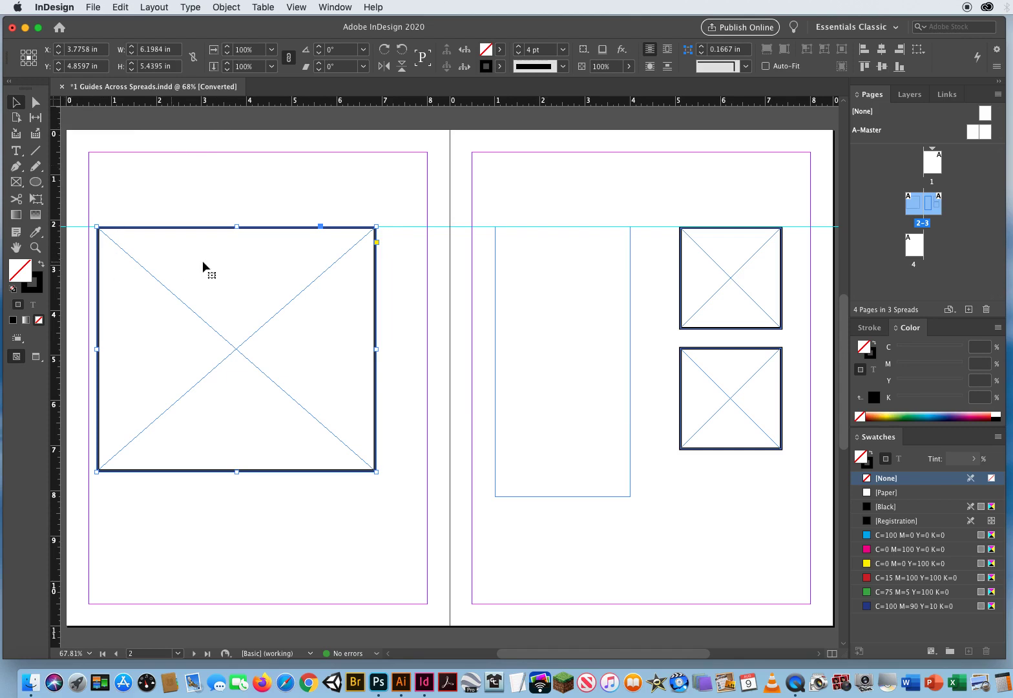
{"action": "left_click", "coordinate": [103, 67]}
{"action": "type", "text": "2.14"}
Step: Confirm the tall and small frames also sit at Y 2.14 in, then deselect
{"action": "triple_click", "coordinate": [90, 69]}
{"action": "left_click_drag", "start_coordinate": [528, 194], "coordinate": [560, 258]}
{"action": "triple_click", "coordinate": [94, 66]}
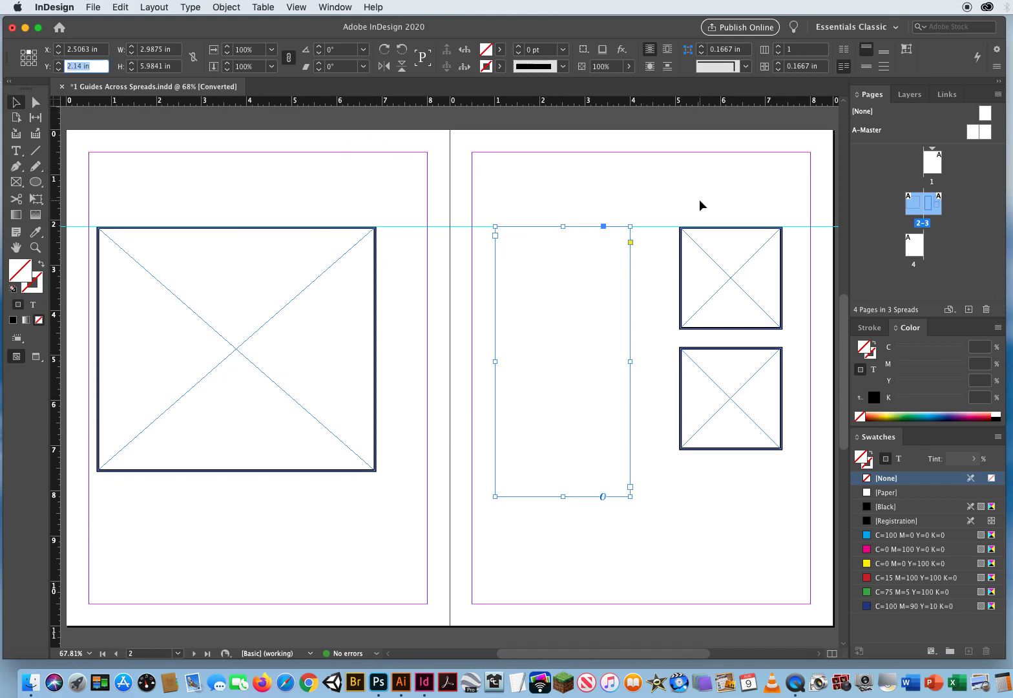
{"action": "left_click", "coordinate": [730, 264]}
{"action": "triple_click", "coordinate": [78, 65]}
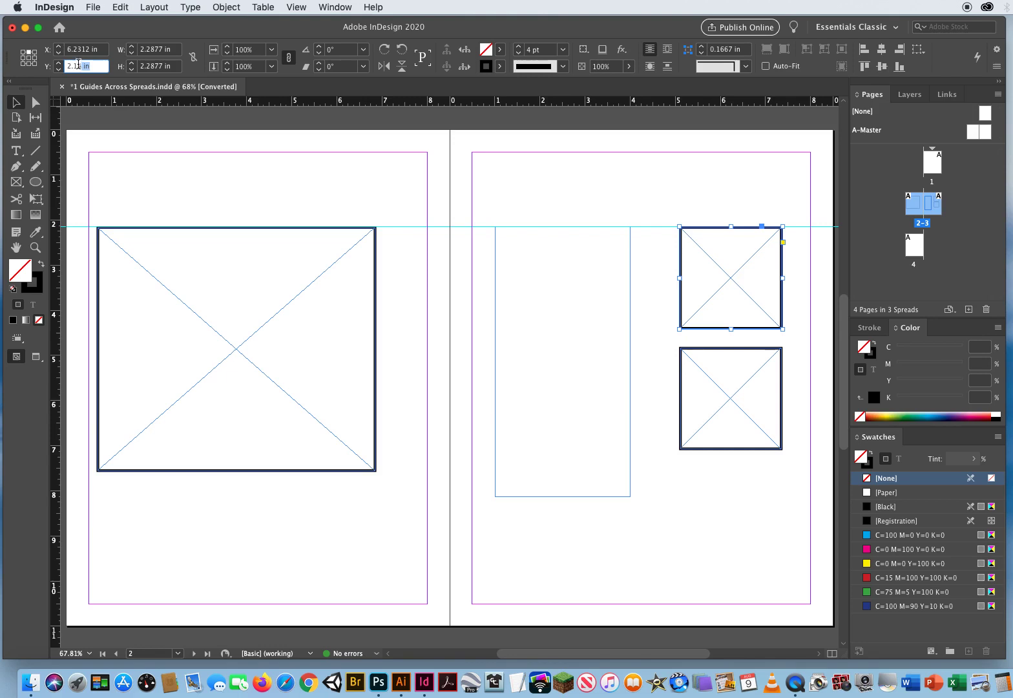
{"action": "left_click", "coordinate": [298, 184]}
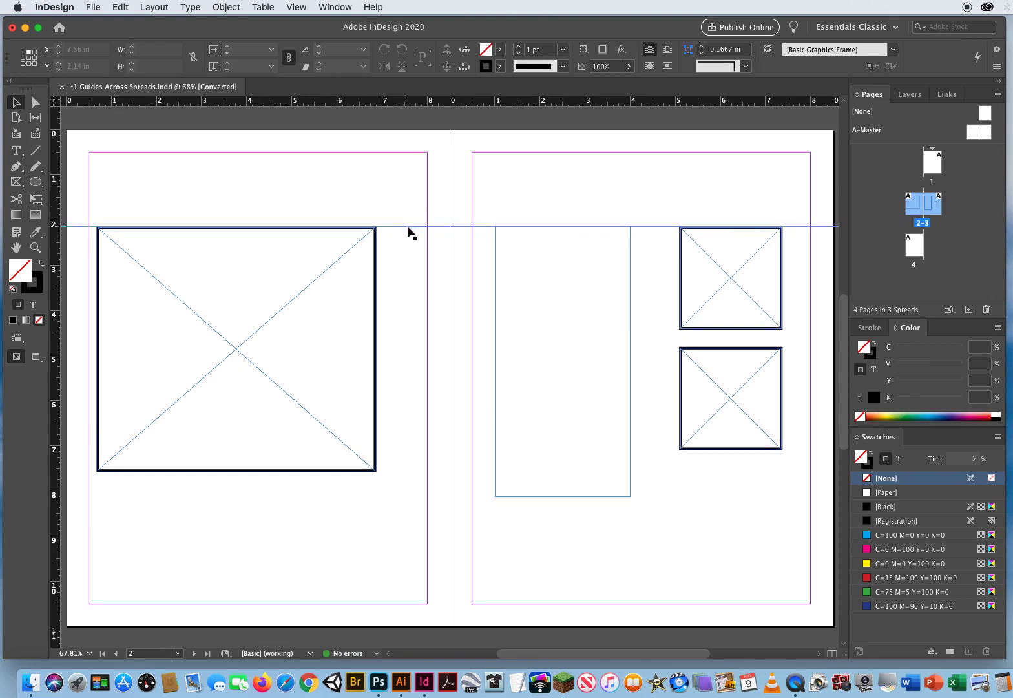
Step: Drag the shared guide back to the ruler and close the document without saving
{"action": "left_click_drag", "start_coordinate": [407, 226], "coordinate": [407, 101]}
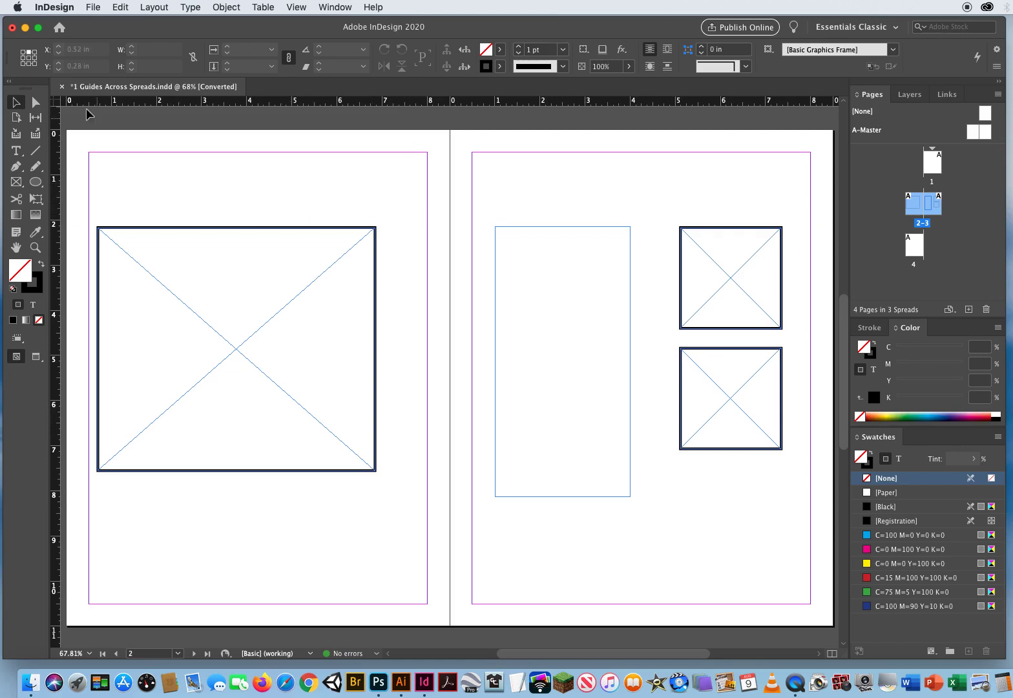
{"action": "left_click", "coordinate": [62, 87]}
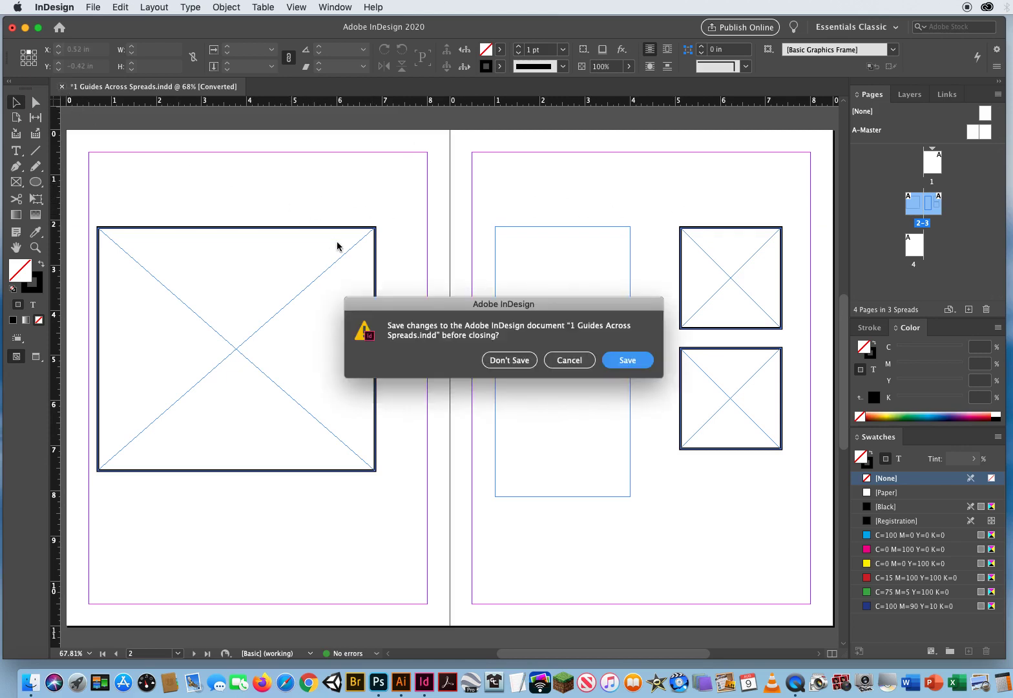
{"action": "left_click", "coordinate": [498, 360]}
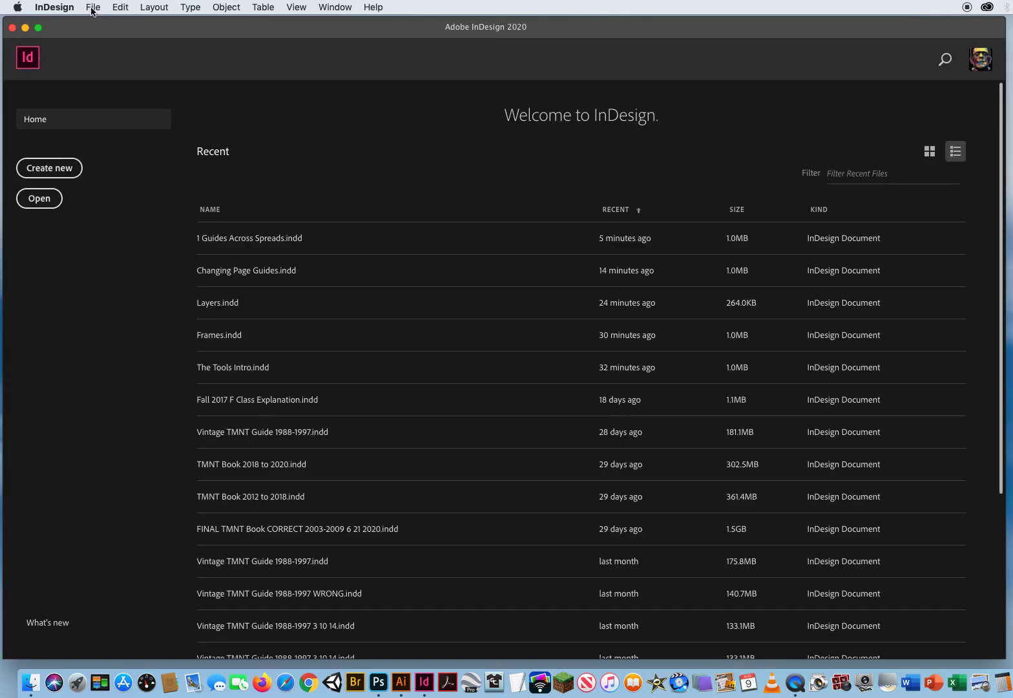
Step: Open 2 Quick Guide Deleting.indd
{"action": "left_click", "coordinate": [92, 8]}
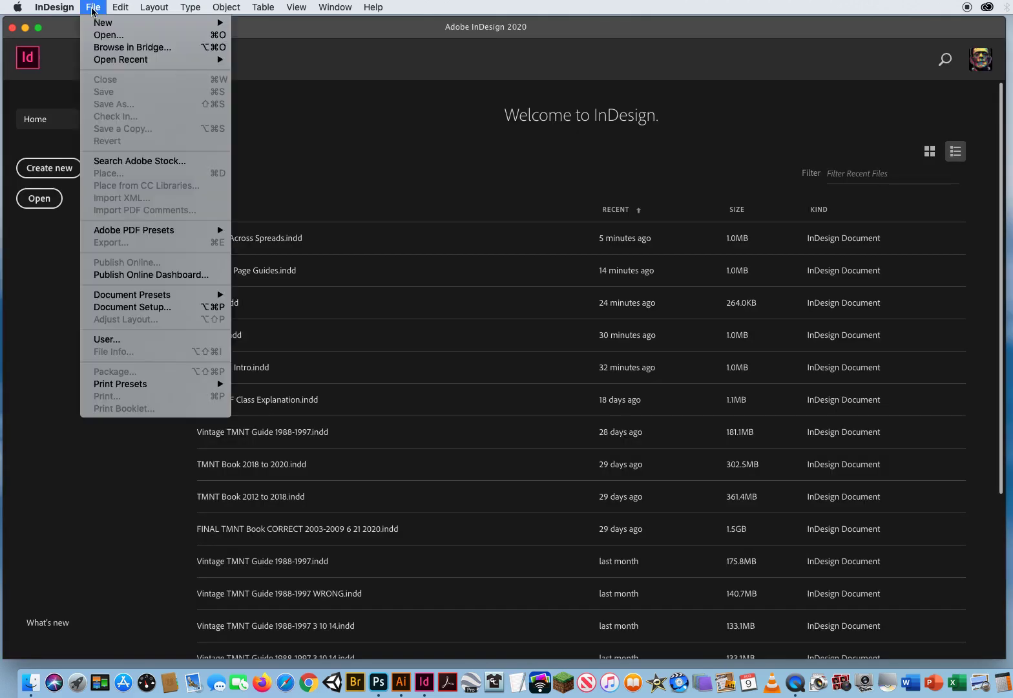
{"action": "left_click", "coordinate": [97, 35]}
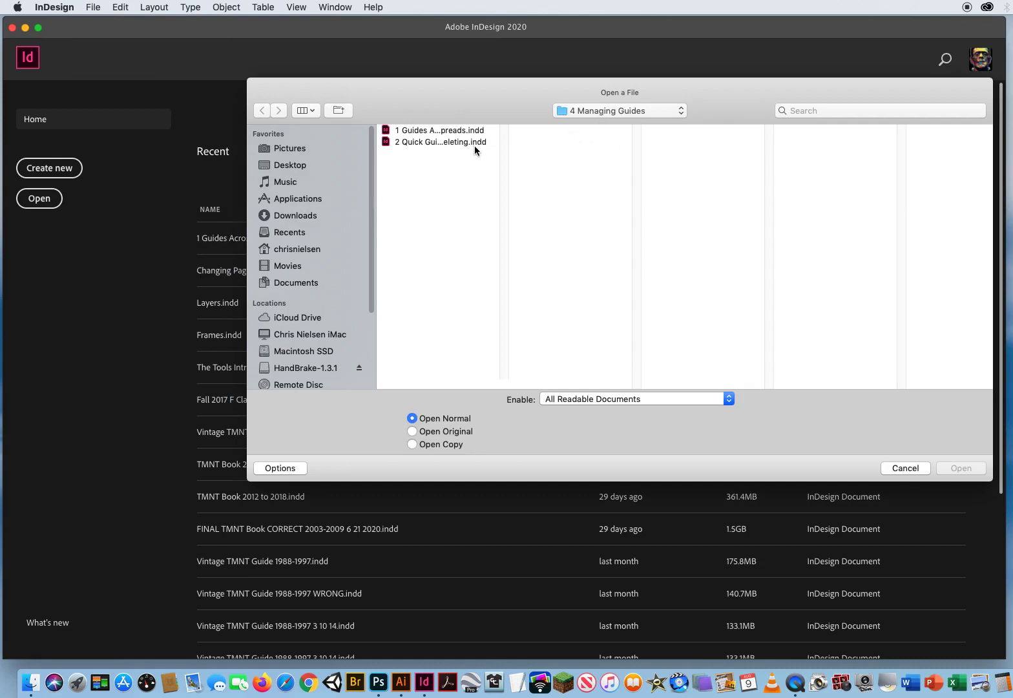
{"action": "left_click", "coordinate": [411, 142]}
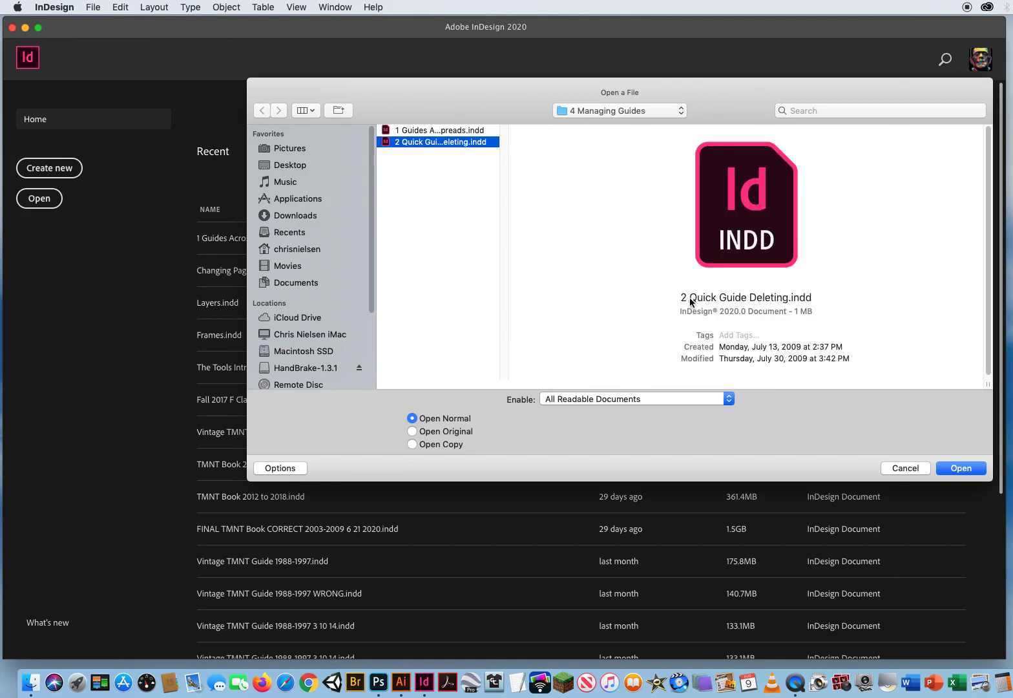
{"action": "left_click", "coordinate": [961, 468]}
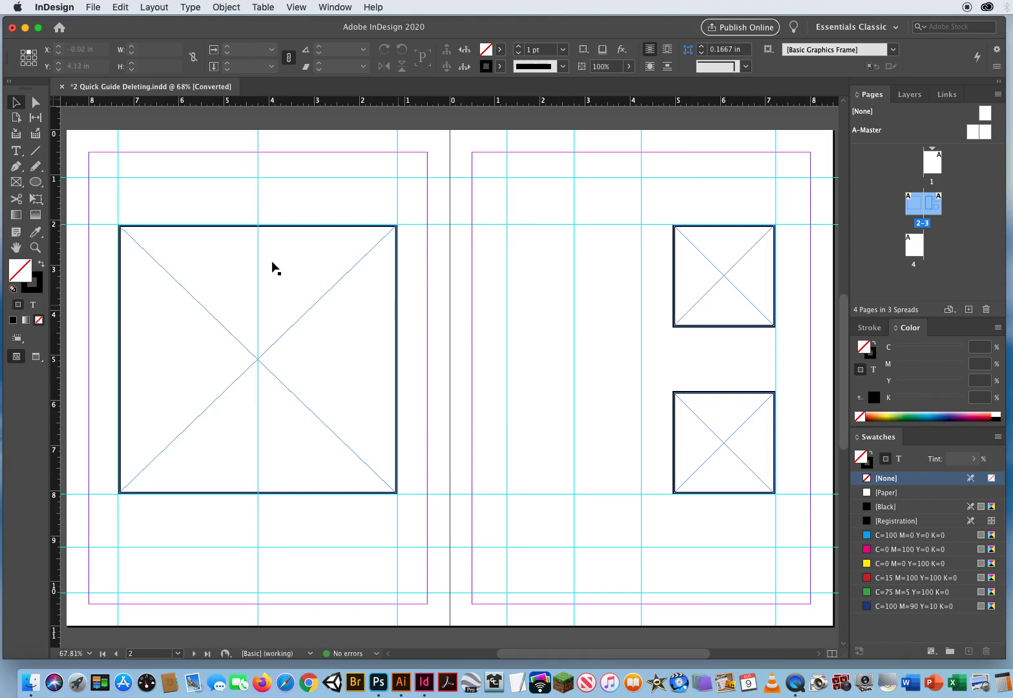
Step: Select several guides one at a time, then delete the tall empty frame on the right page
{"action": "left_click", "coordinate": [273, 177]}
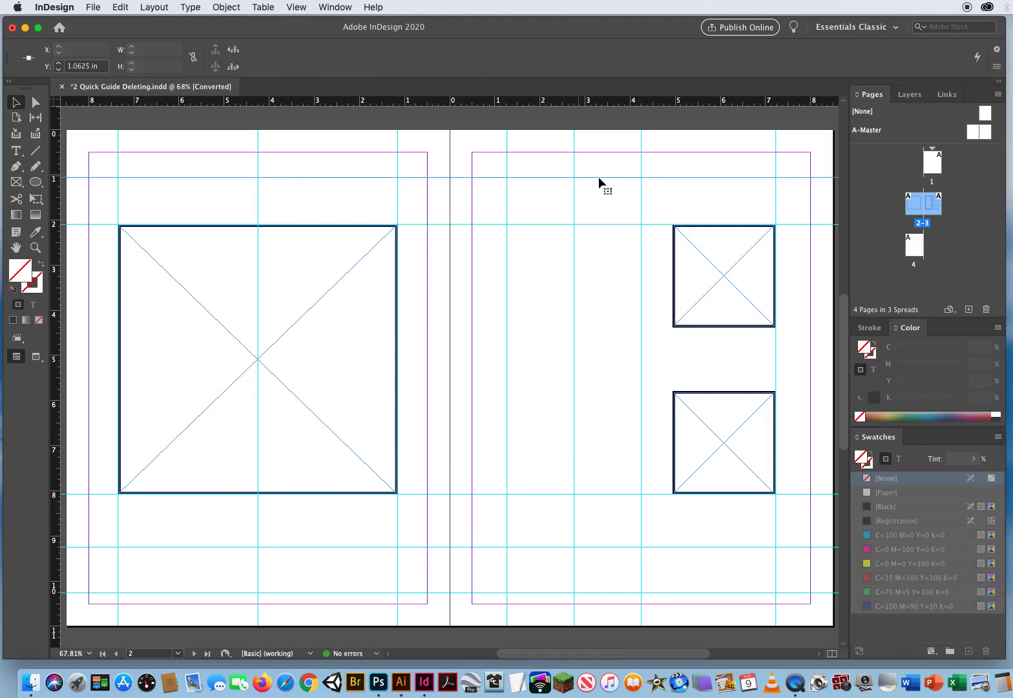
{"action": "left_click", "coordinate": [258, 196]}
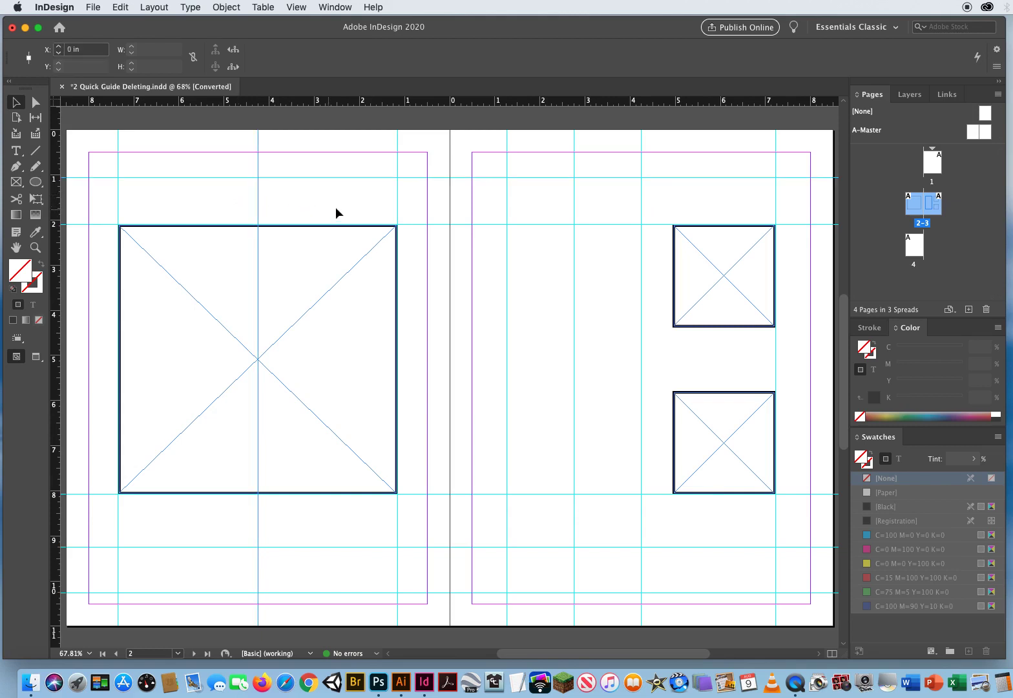
{"action": "left_click", "coordinate": [641, 205]}
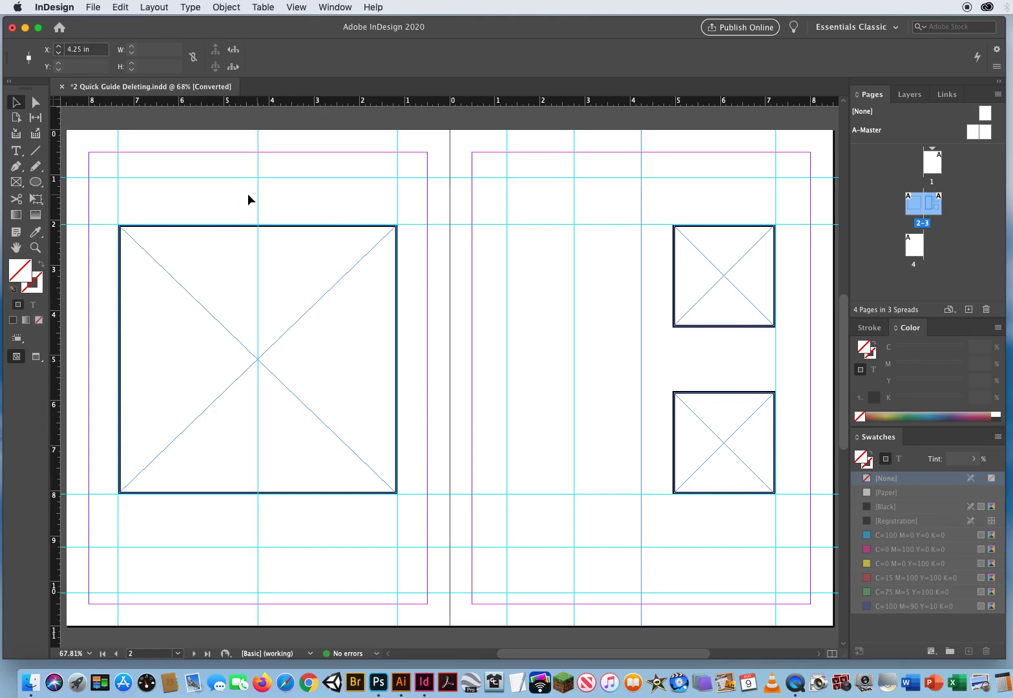
{"action": "left_click", "coordinate": [118, 195]}
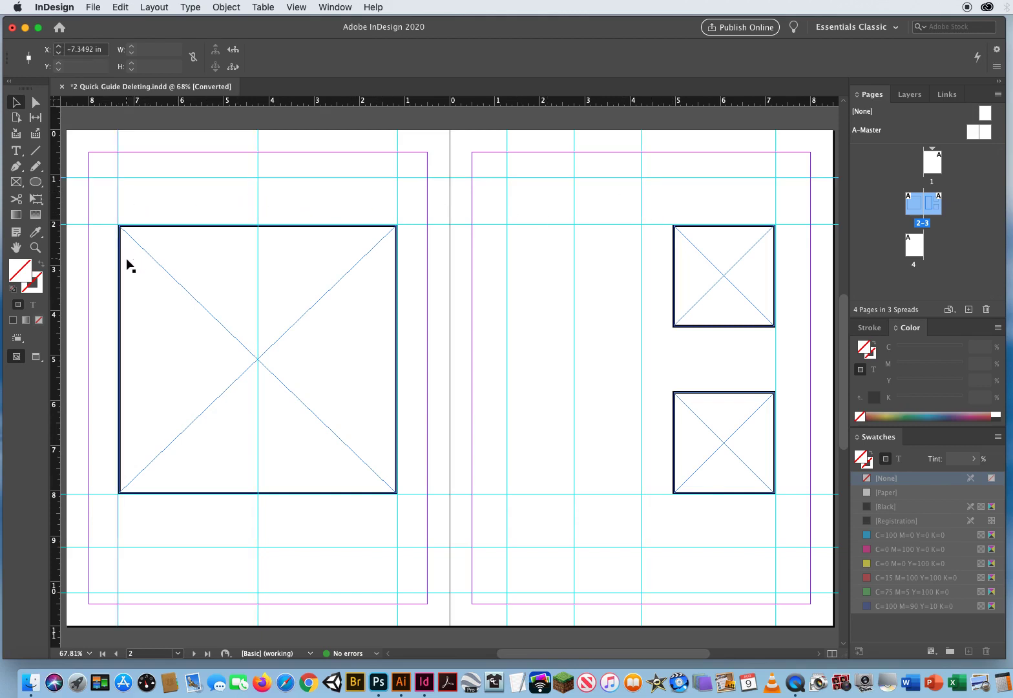
{"action": "left_click", "coordinate": [397, 198]}
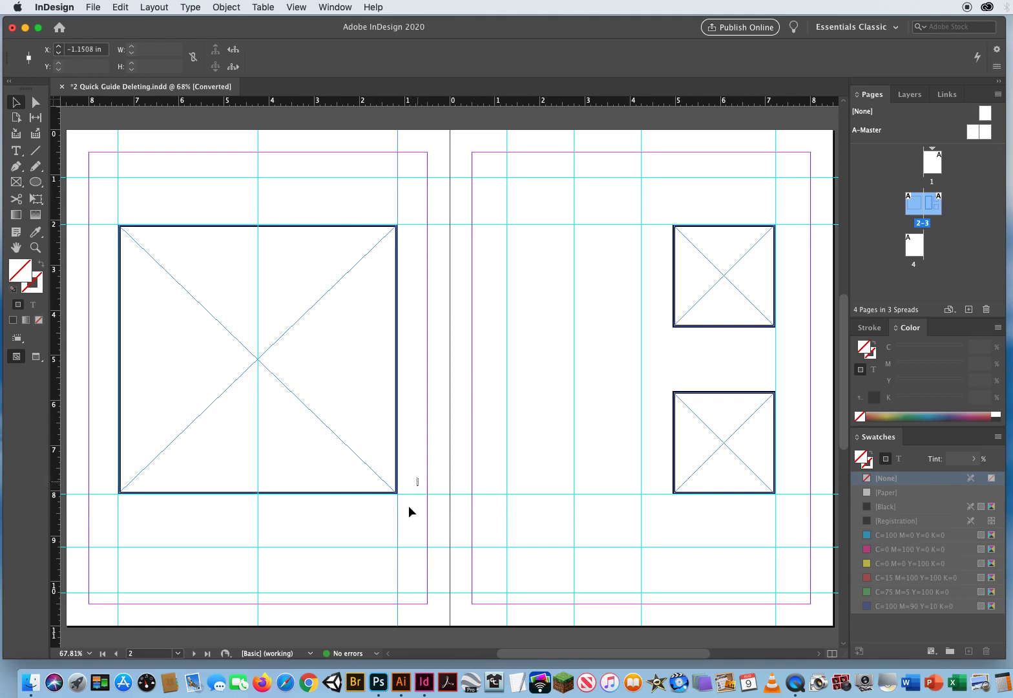
{"action": "left_click_drag", "start_coordinate": [310, 536], "coordinate": [372, 577]}
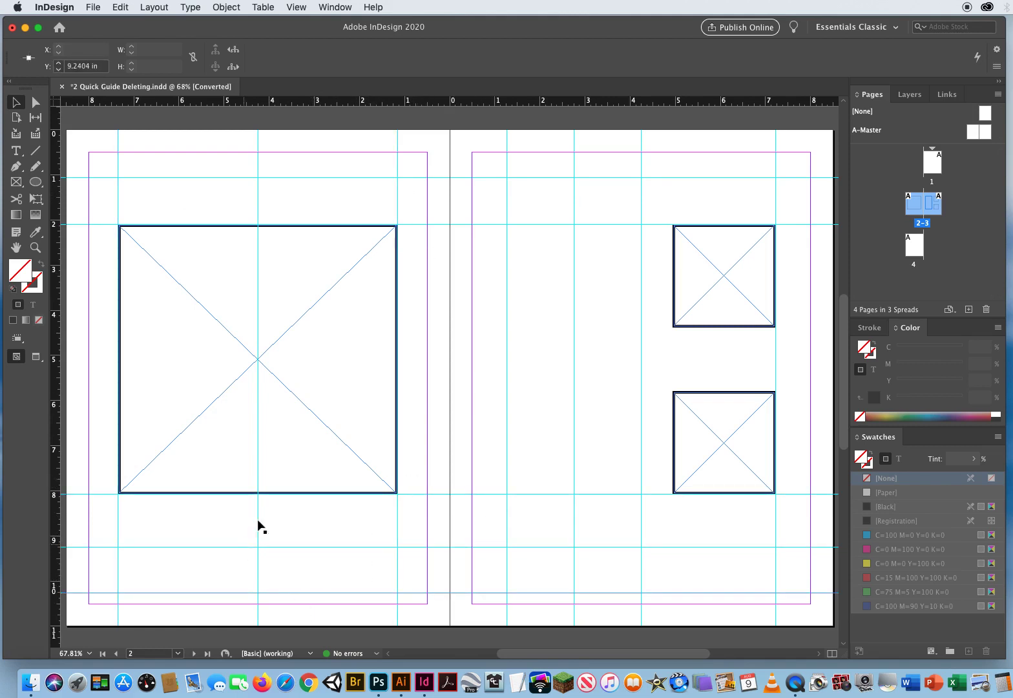
{"action": "left_click", "coordinate": [441, 592]}
{"action": "left_click", "coordinate": [526, 283]}
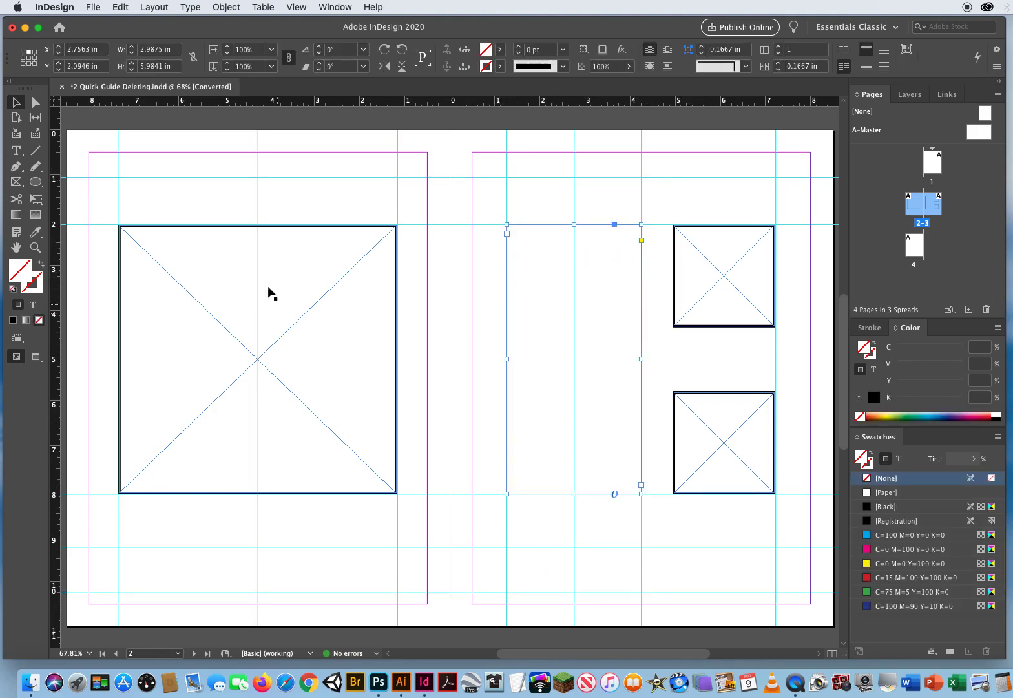
{"action": "key", "text": "Delete"}
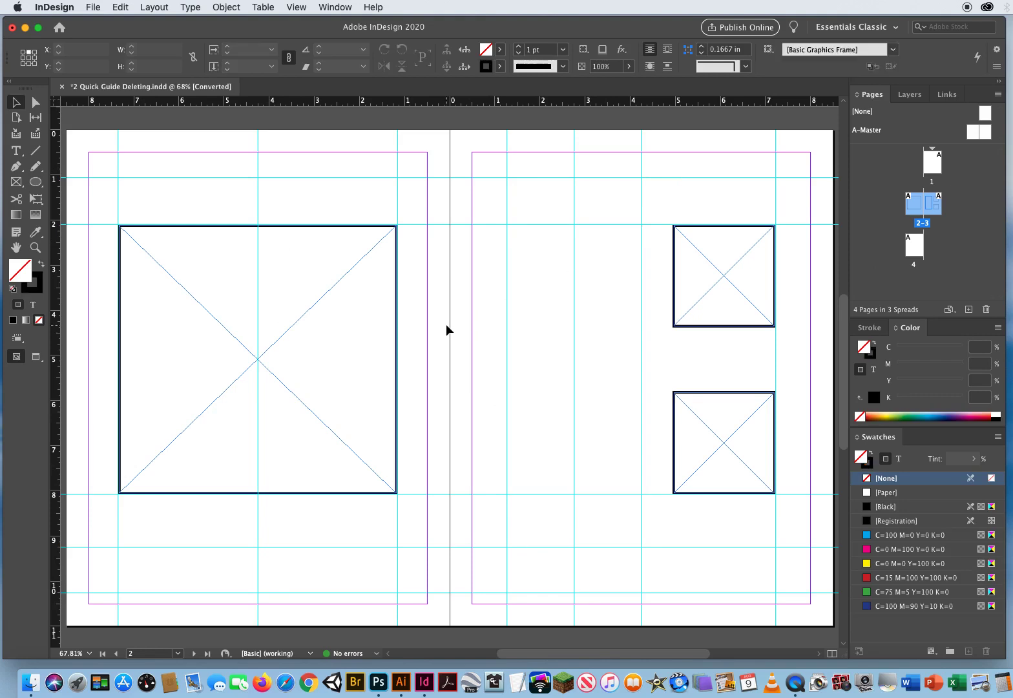
{"action": "key", "text": "w"}
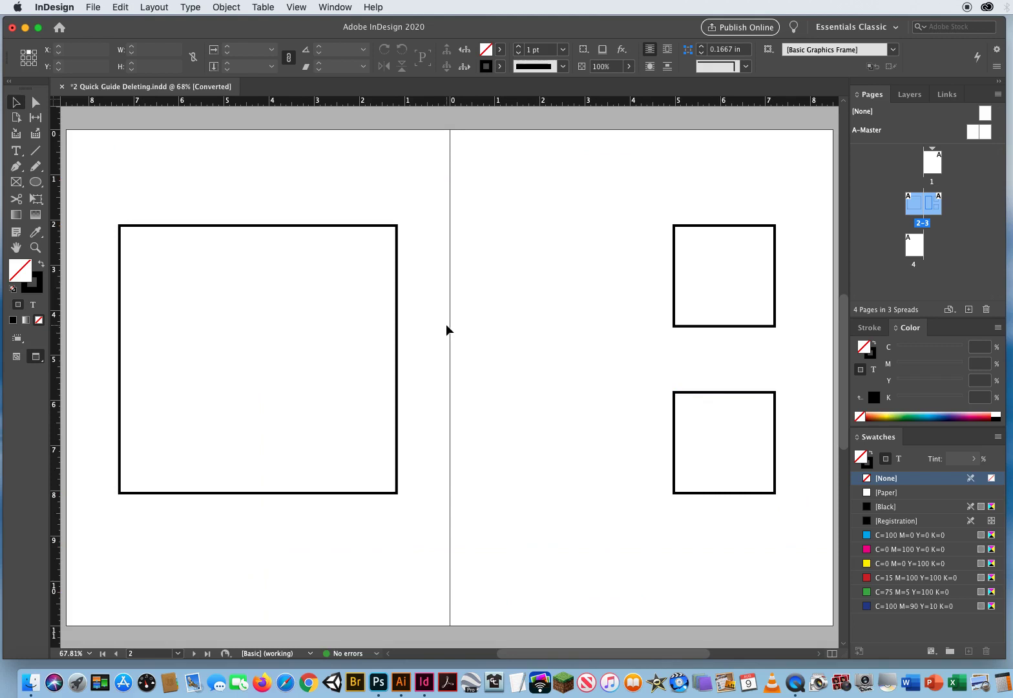
{"action": "key", "text": "w"}
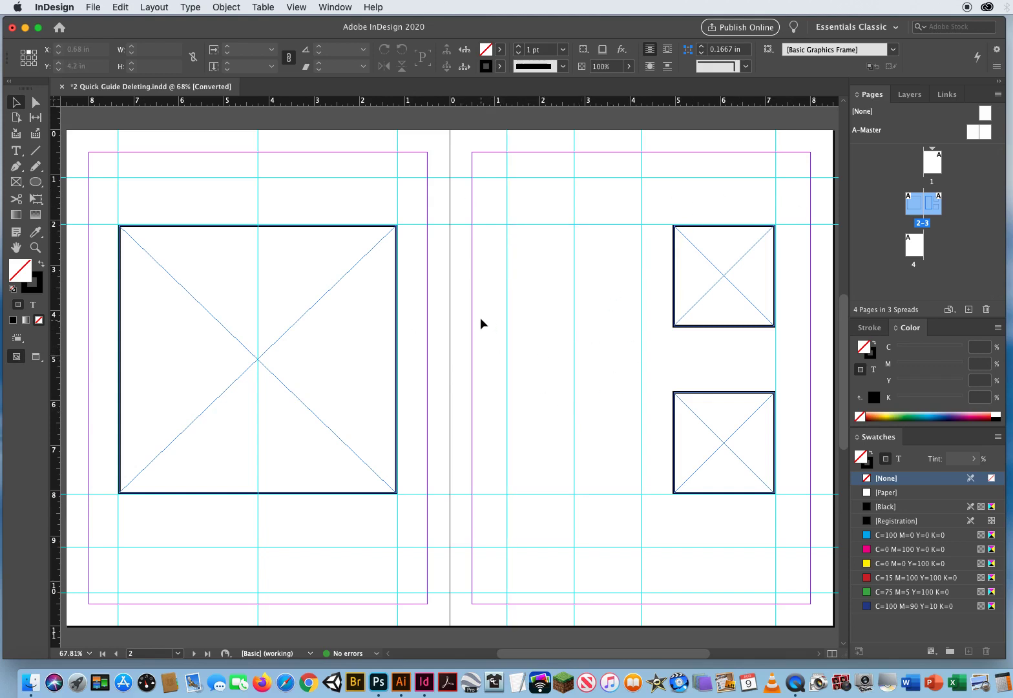
Step: Choose Delete All Guides on Spread from the horizontal ruler's context menu
{"action": "right_click", "coordinate": [379, 106]}
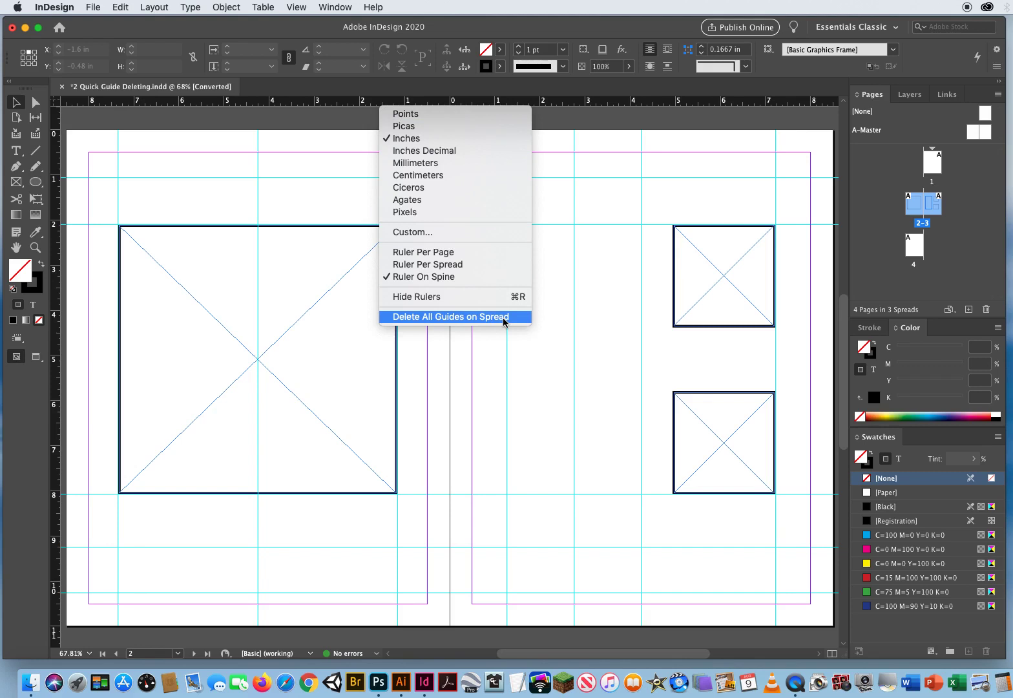
{"action": "left_click", "coordinate": [296, 201]}
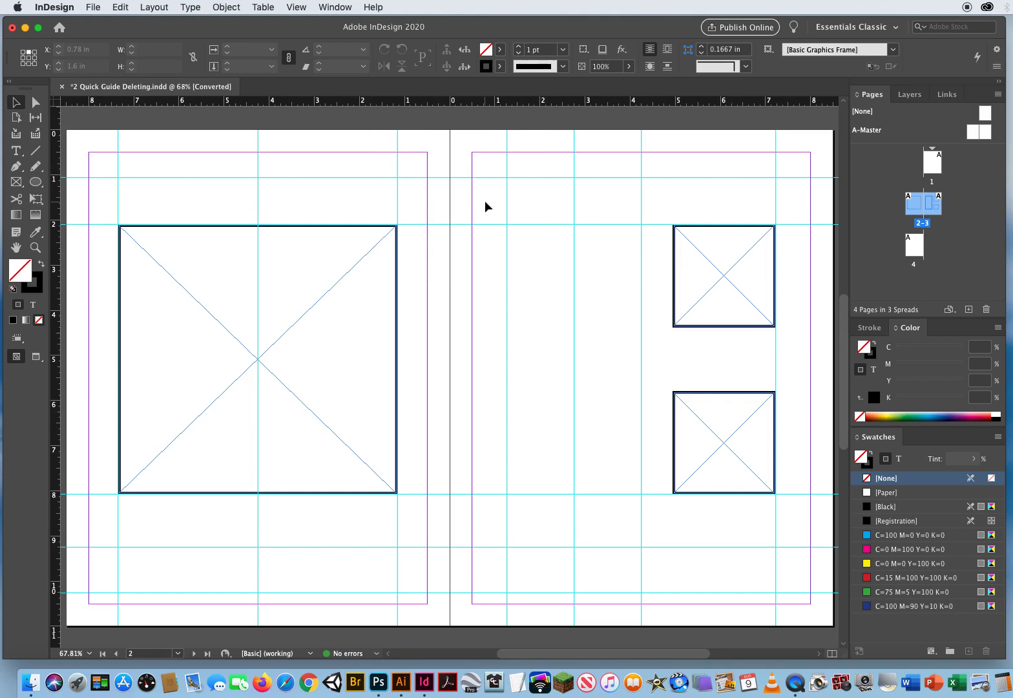
{"action": "right_click", "coordinate": [346, 106]}
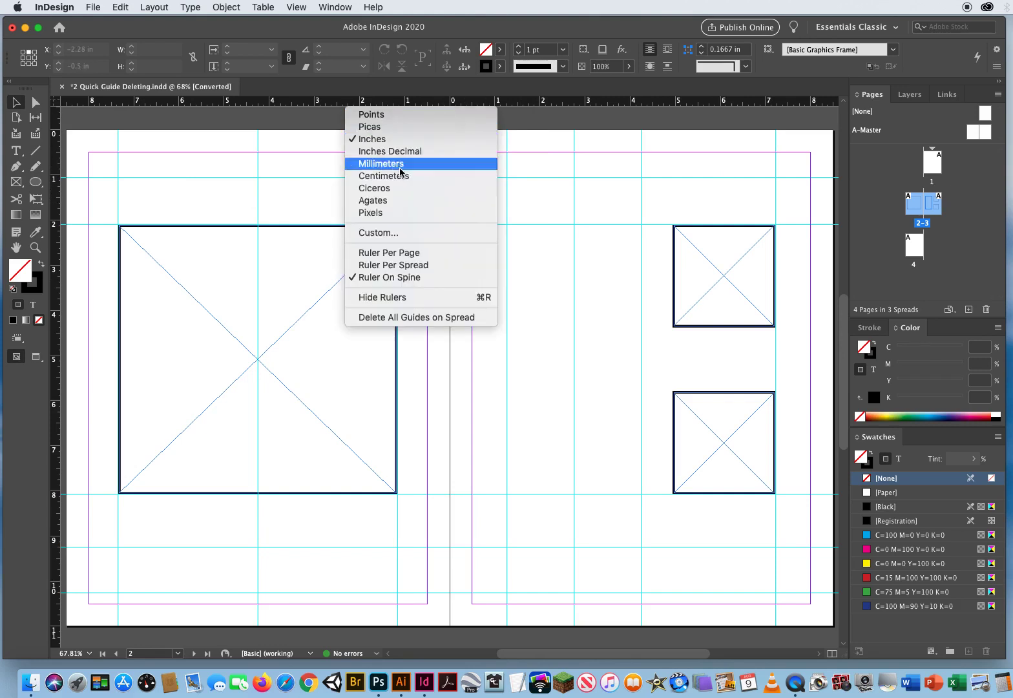
{"action": "left_click", "coordinate": [412, 317]}
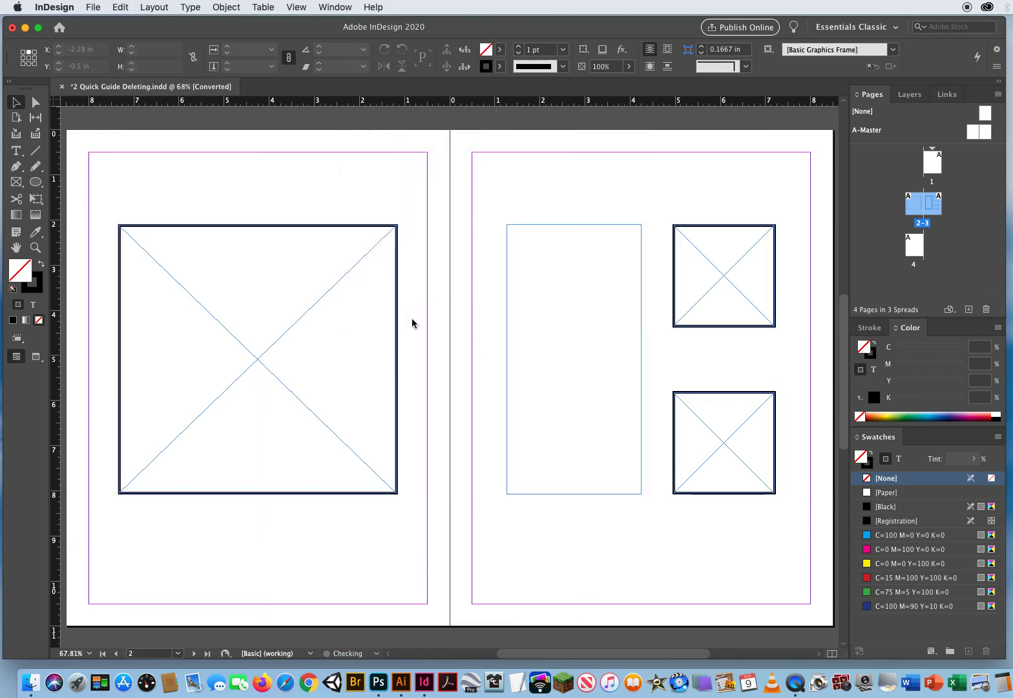